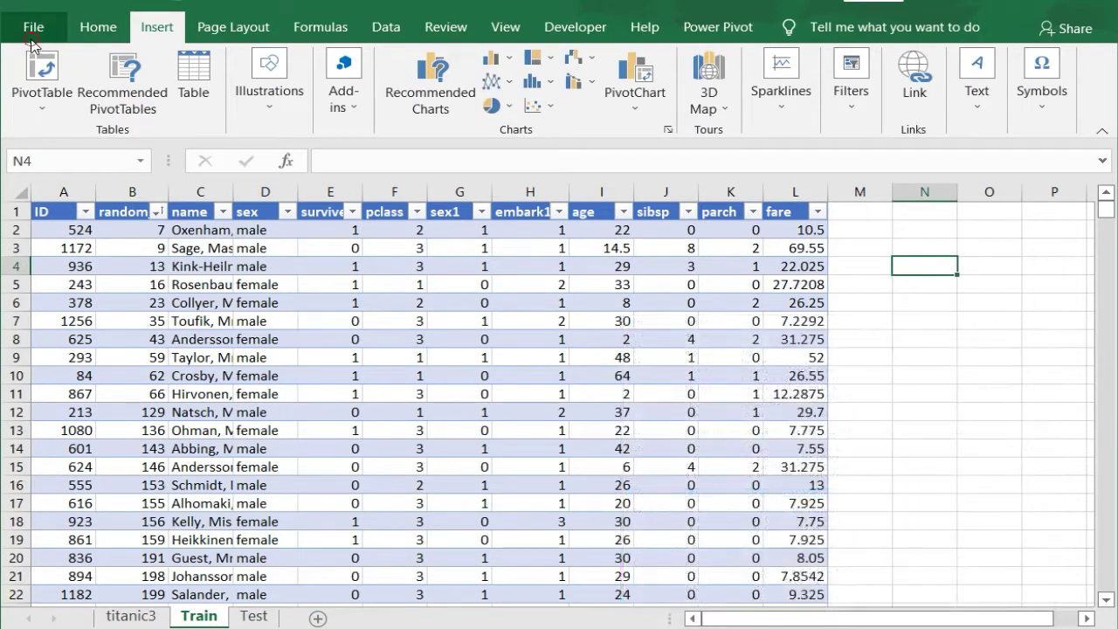
# Enable the Analysis ToolPak add-in through Excel Options' Add-ins manager
pyautogui.click(33, 27)
pyautogui.click(74, 595)
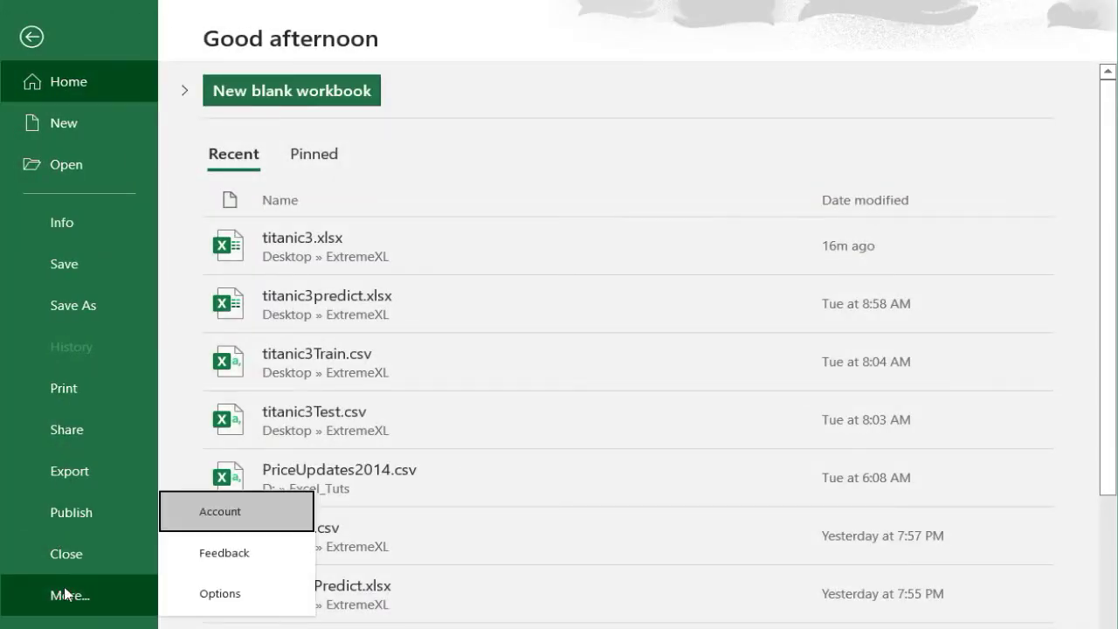
pyautogui.click(225, 602)
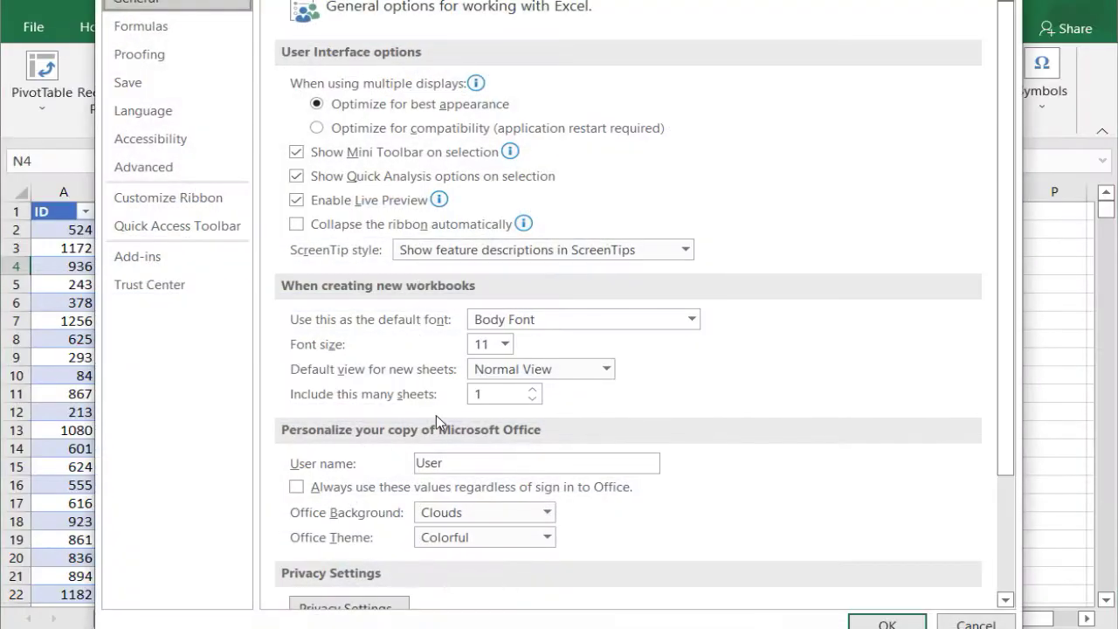
pyautogui.click(181, 266)
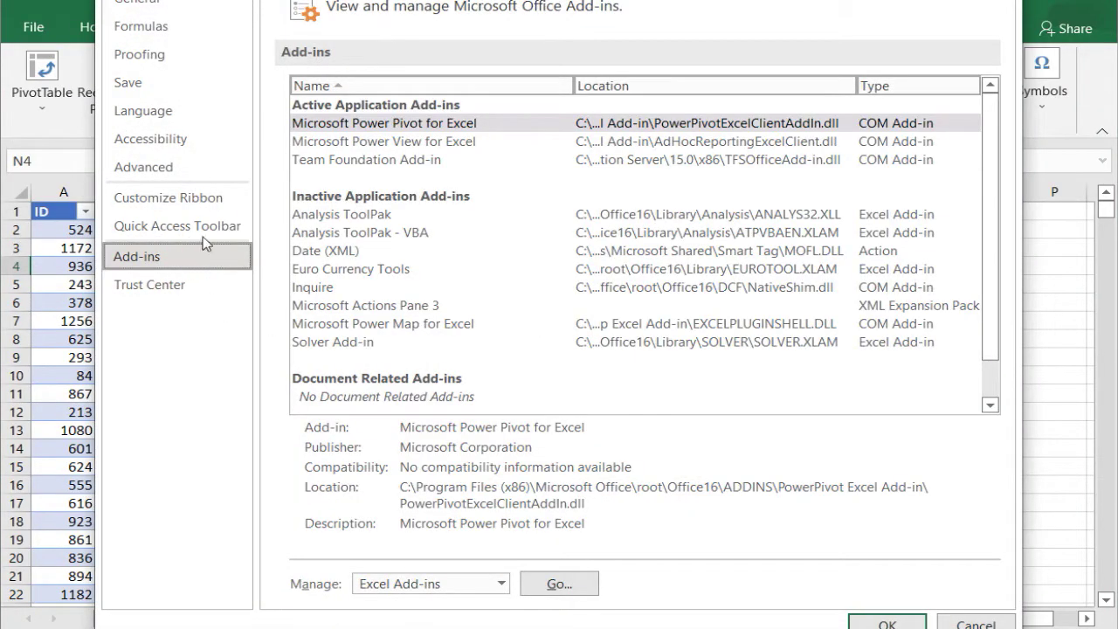
pyautogui.click(350, 216)
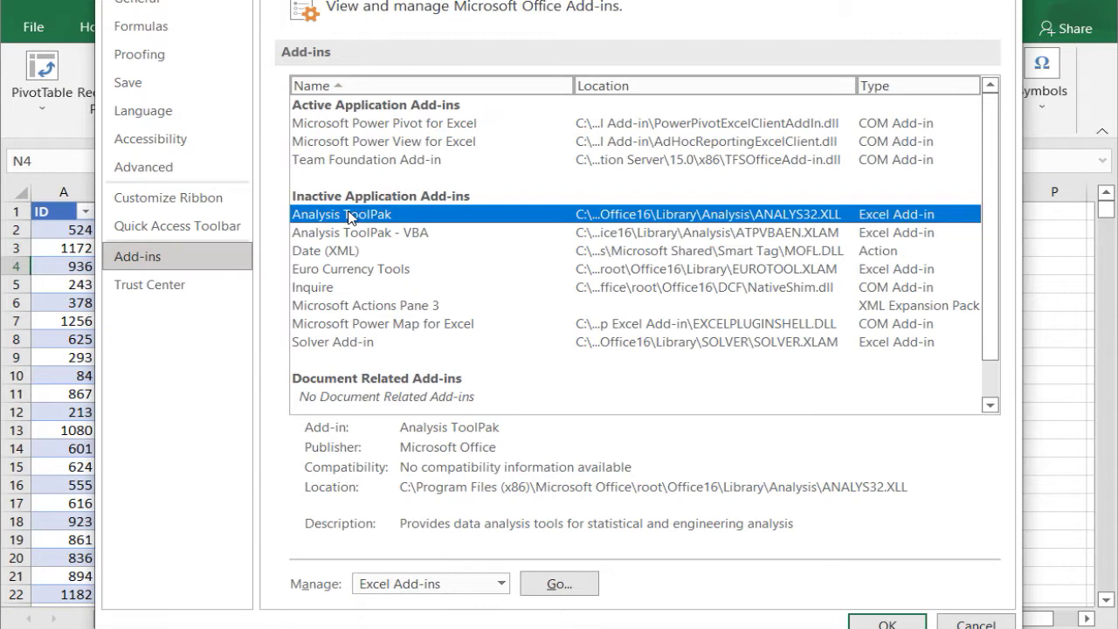
pyautogui.click(559, 584)
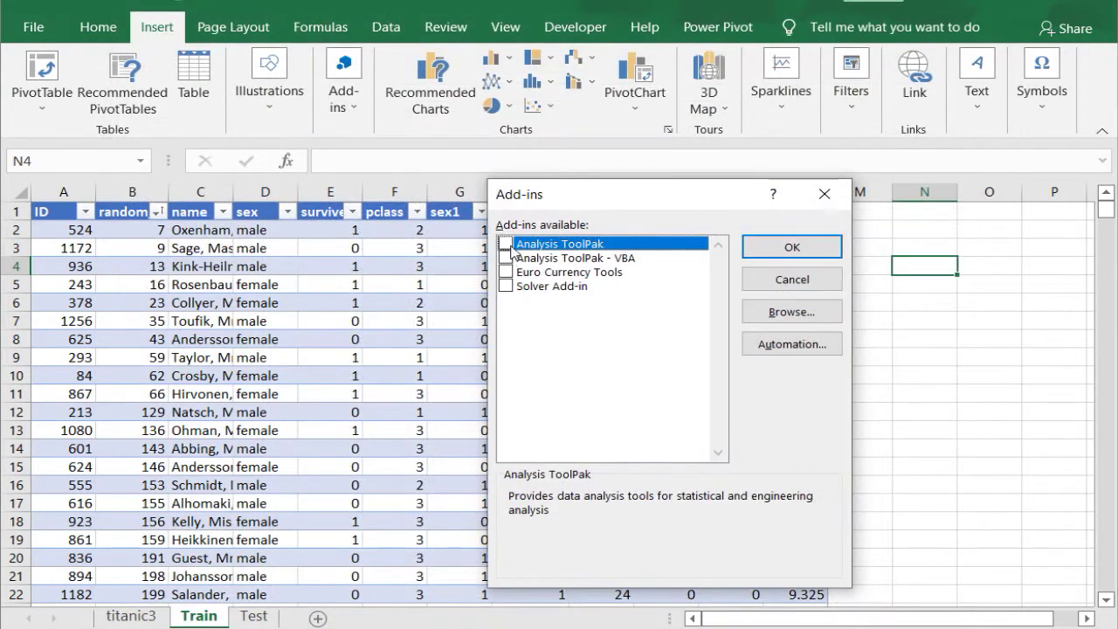
pyautogui.click(512, 247)
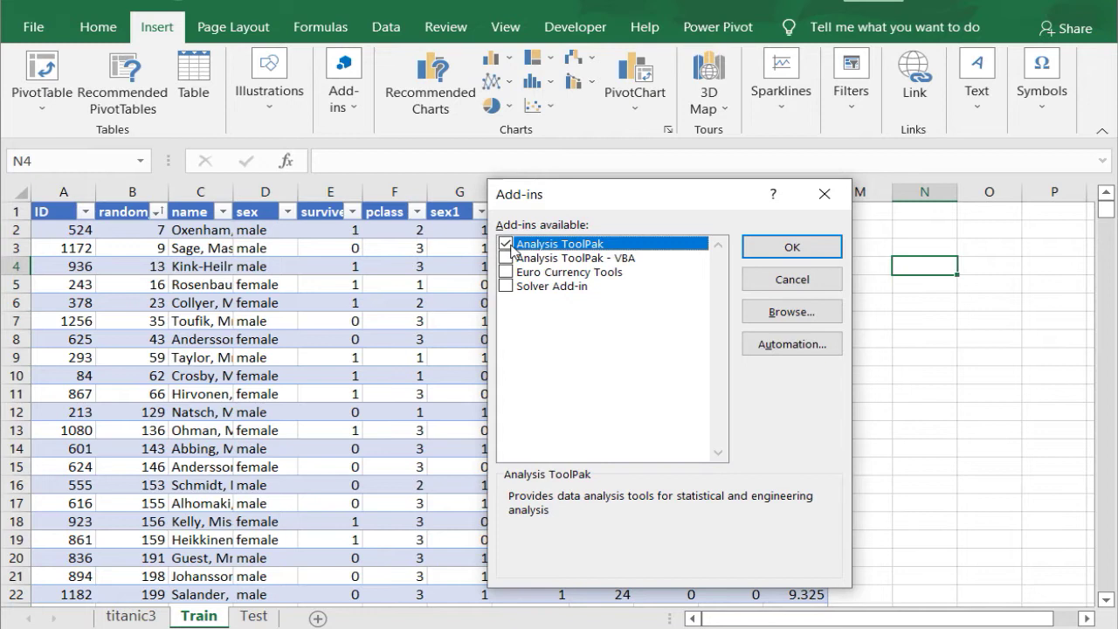
pyautogui.click(804, 249)
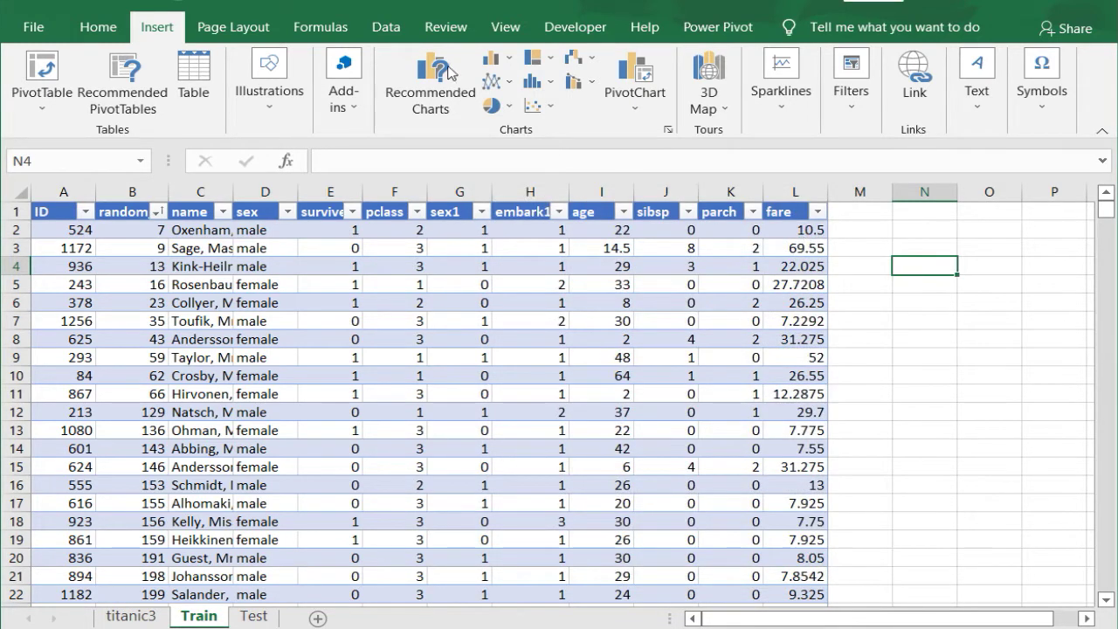
# Check that Data Analysis is on the Data tab and Analysis ToolPak stays ticked in Excel Add-ins
pyautogui.click(388, 27)
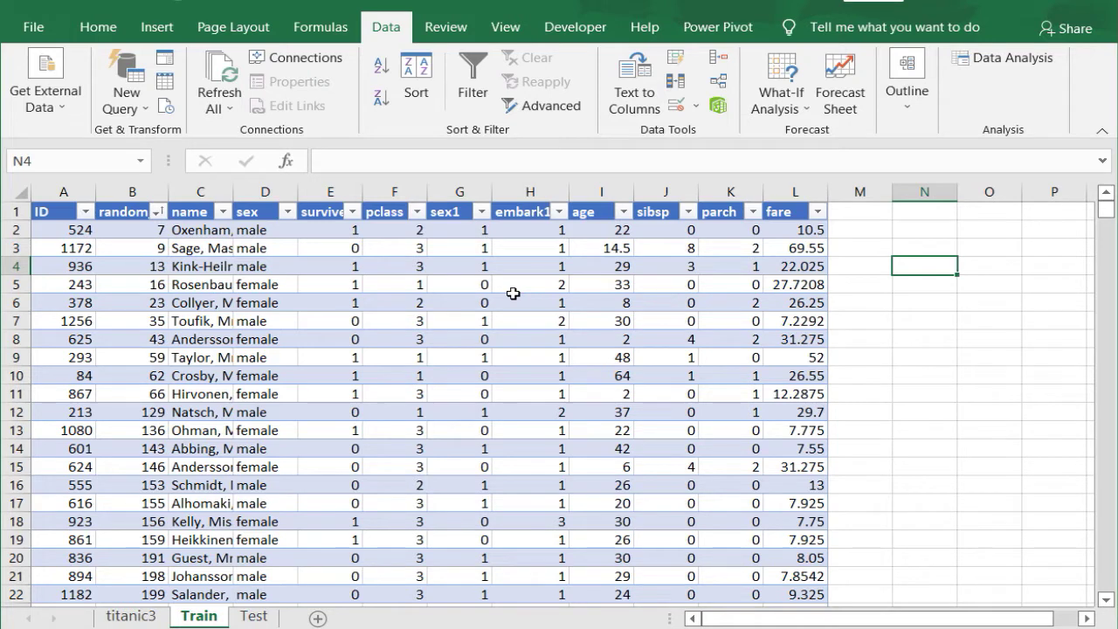
pyautogui.click(575, 29)
pyautogui.click(367, 87)
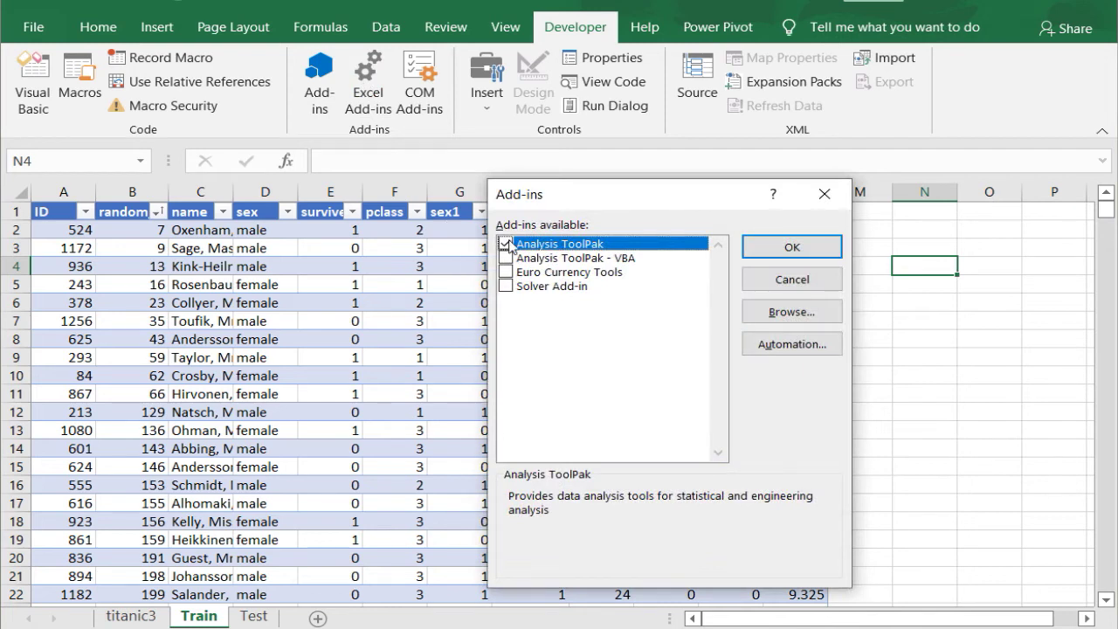
pyautogui.click(793, 248)
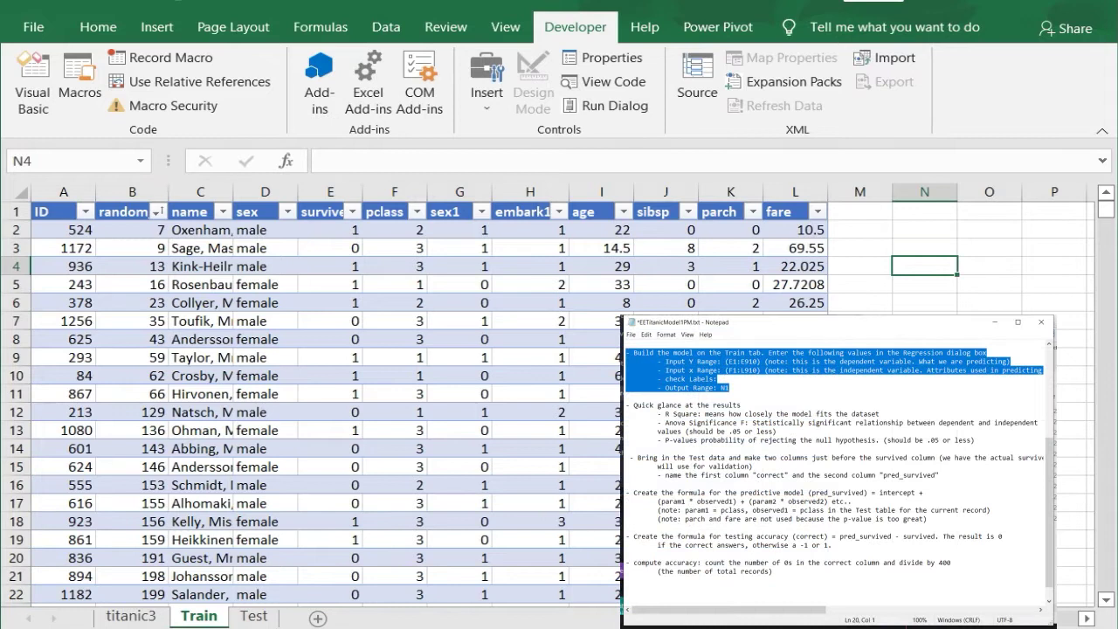
# Choose the Regression tool from Data Analysis
pyautogui.click(385, 24)
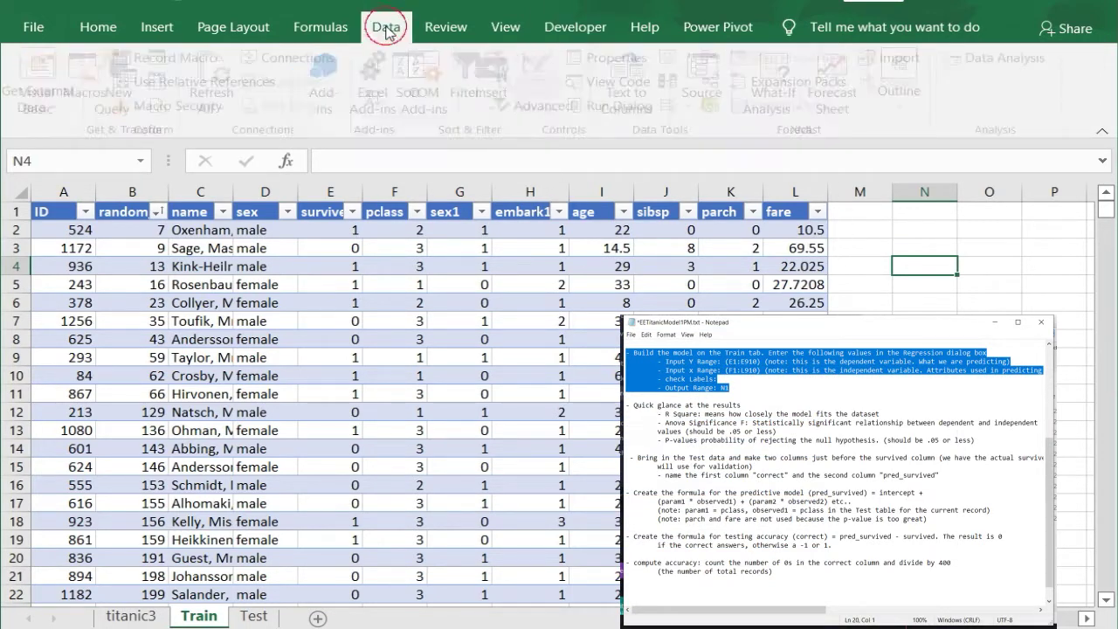
pyautogui.click(1010, 63)
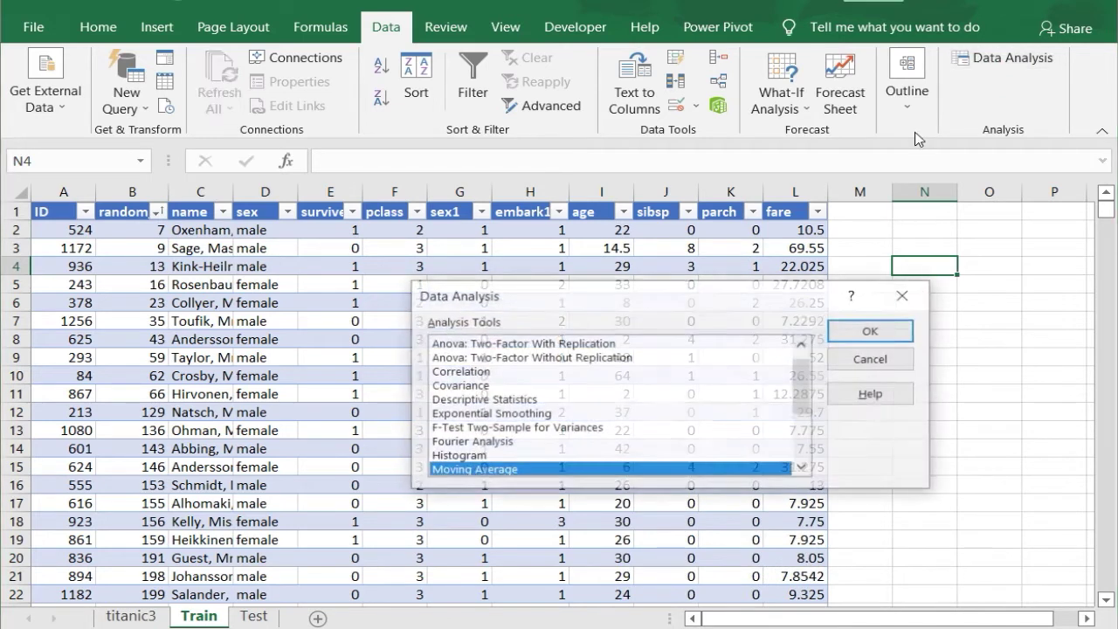
pyautogui.scroll(-2, 511, 427)
pyautogui.scroll(-1, 511, 426)
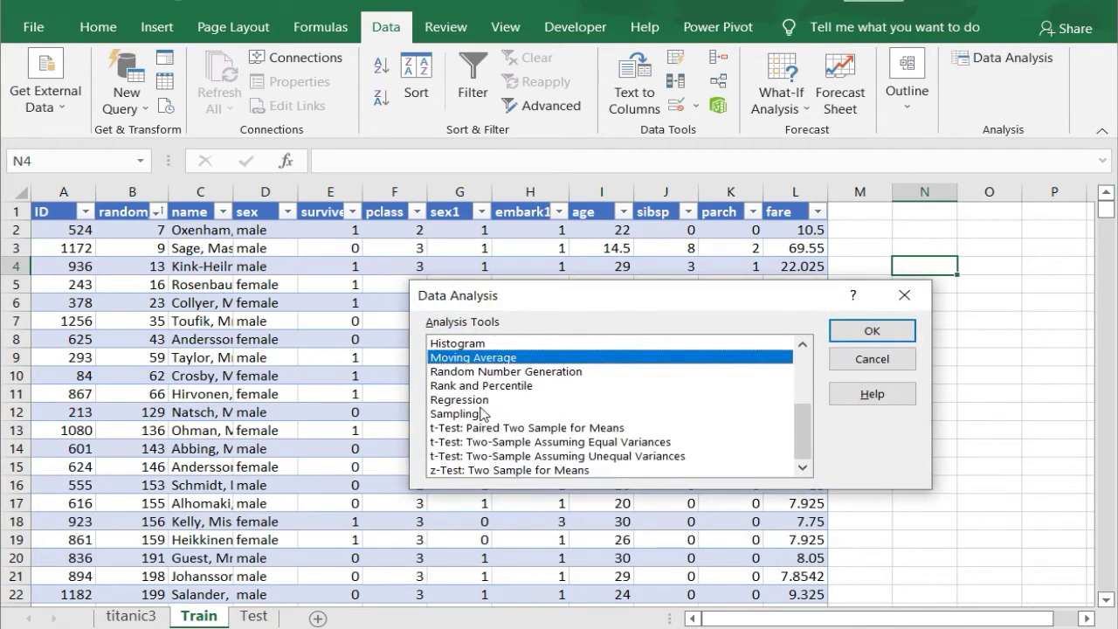
pyautogui.click(464, 399)
pyautogui.click(877, 332)
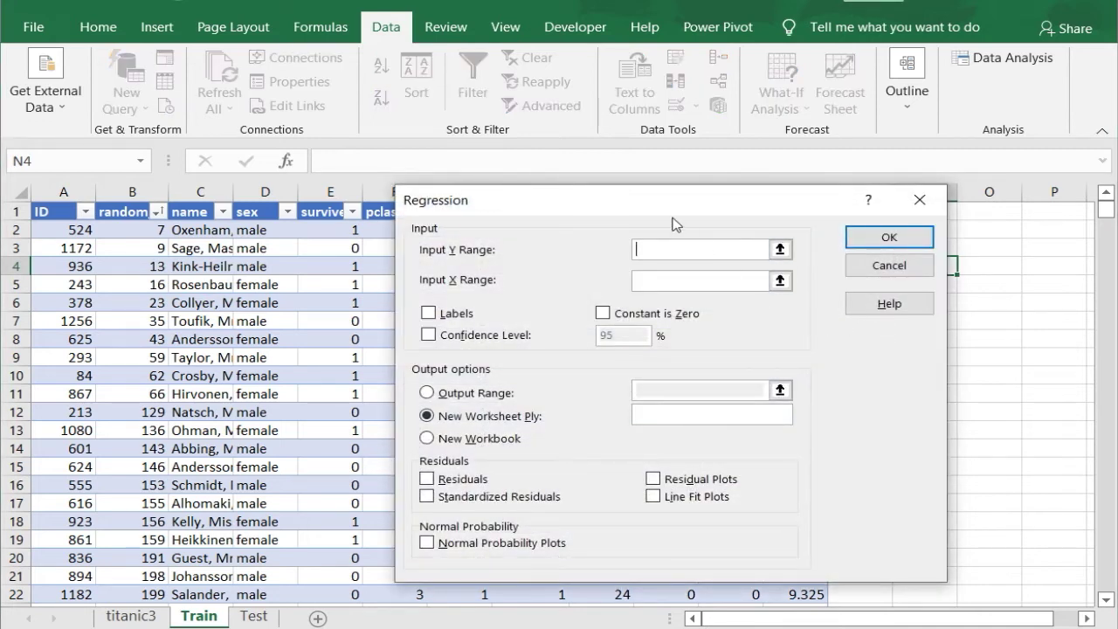
# Run the regression with Y $E$1:$E$910, X $F$1:$L$910, Labels ticked, and output at $N$1
pyautogui.moveTo(665, 208); pyautogui.dragTo(814, 248)
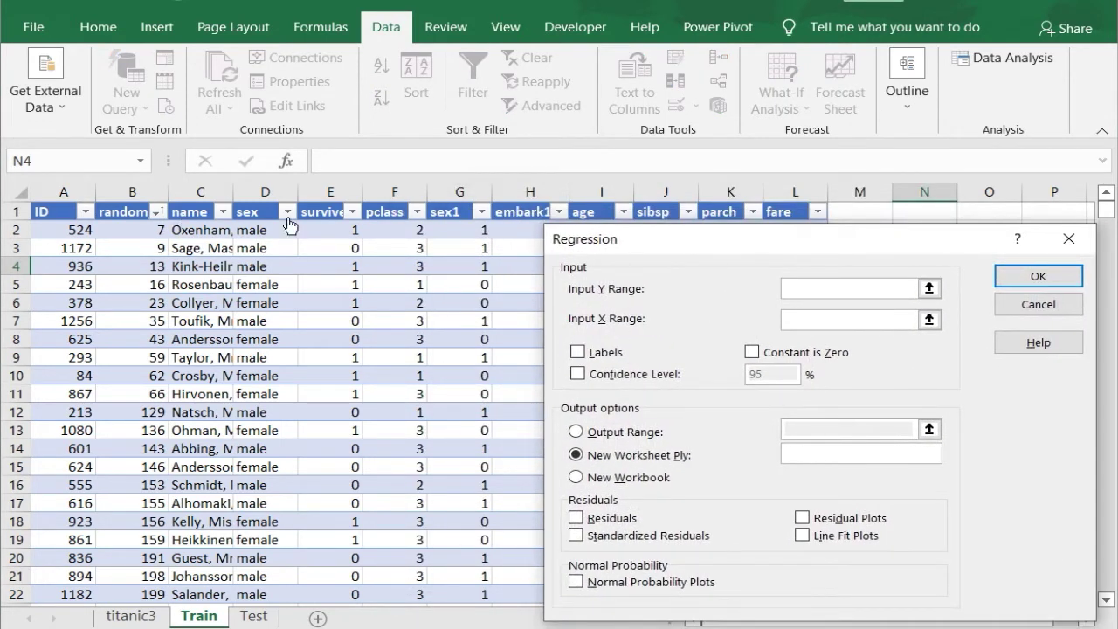
pyautogui.click(318, 213)
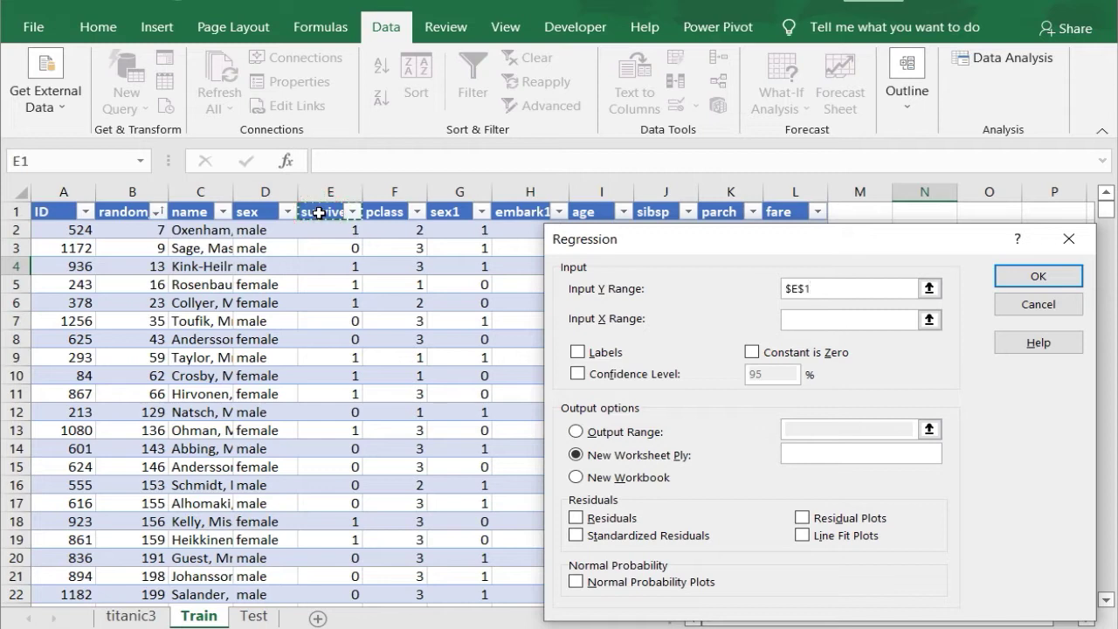
pyautogui.hotkey('ctrl', 'shift', 'Down')
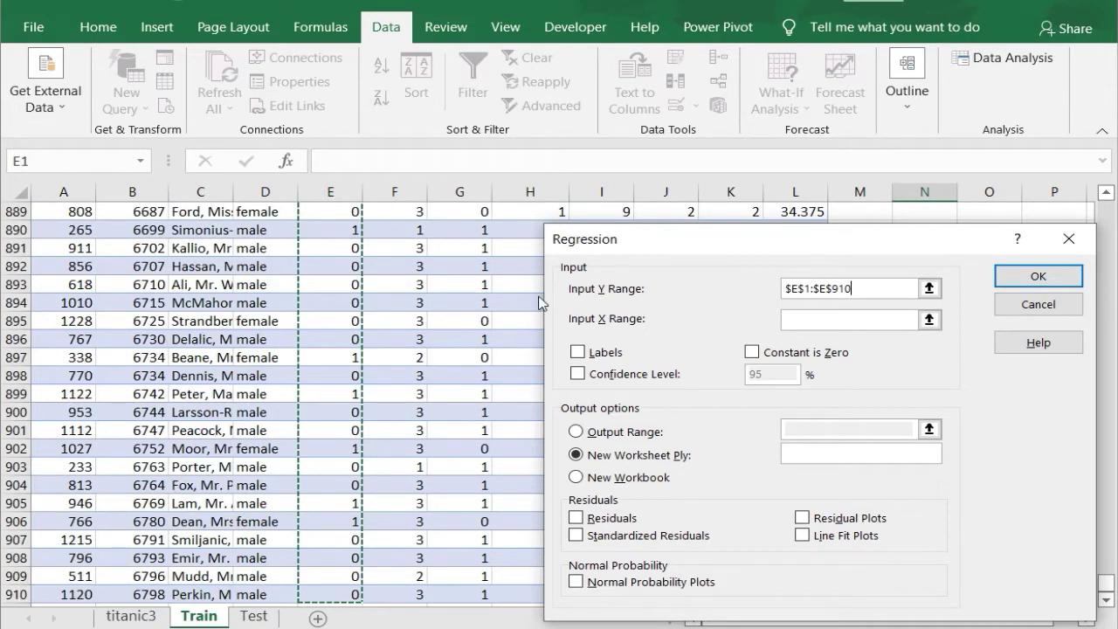
pyautogui.click(804, 320)
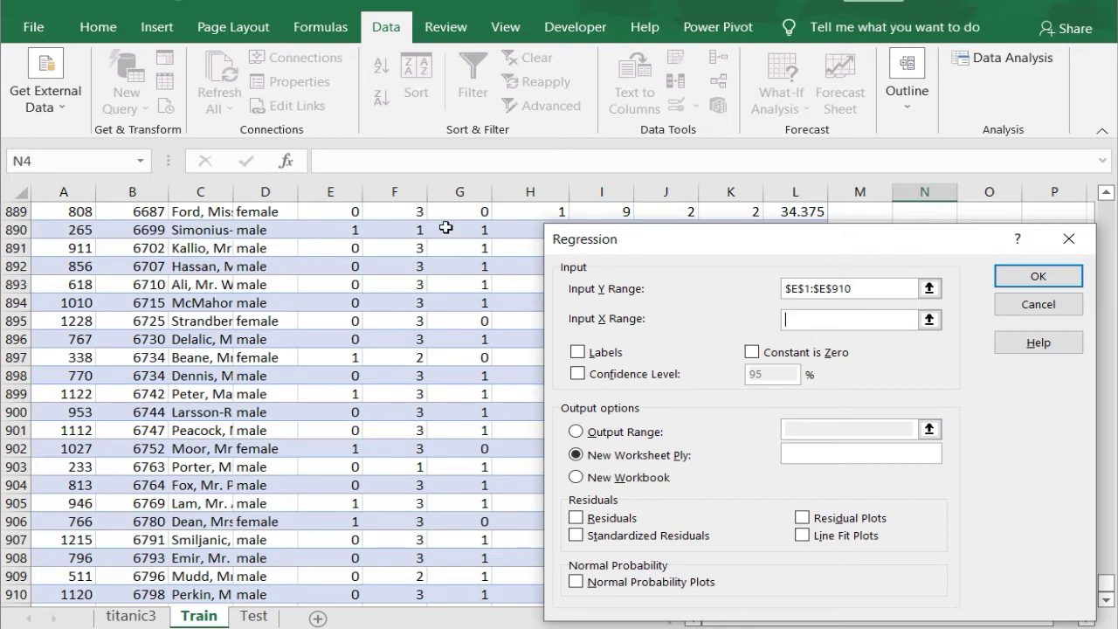
pyautogui.moveTo(379, 215); pyautogui.dragTo(793, 347)
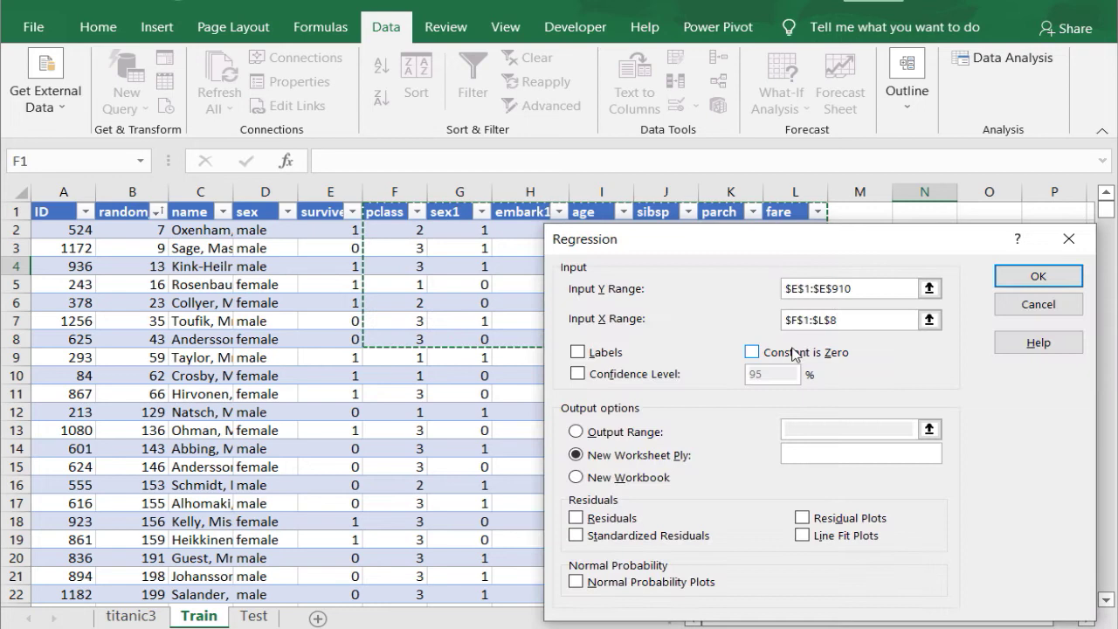
pyautogui.hotkey('ctrl', 'shift', 'Down')
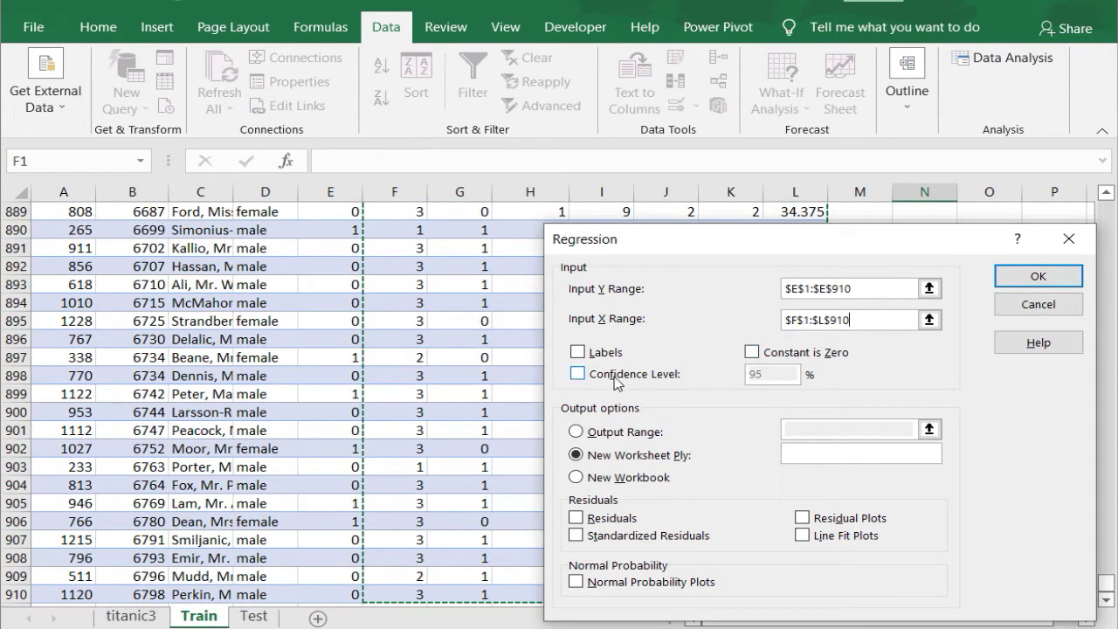
pyautogui.click(583, 358)
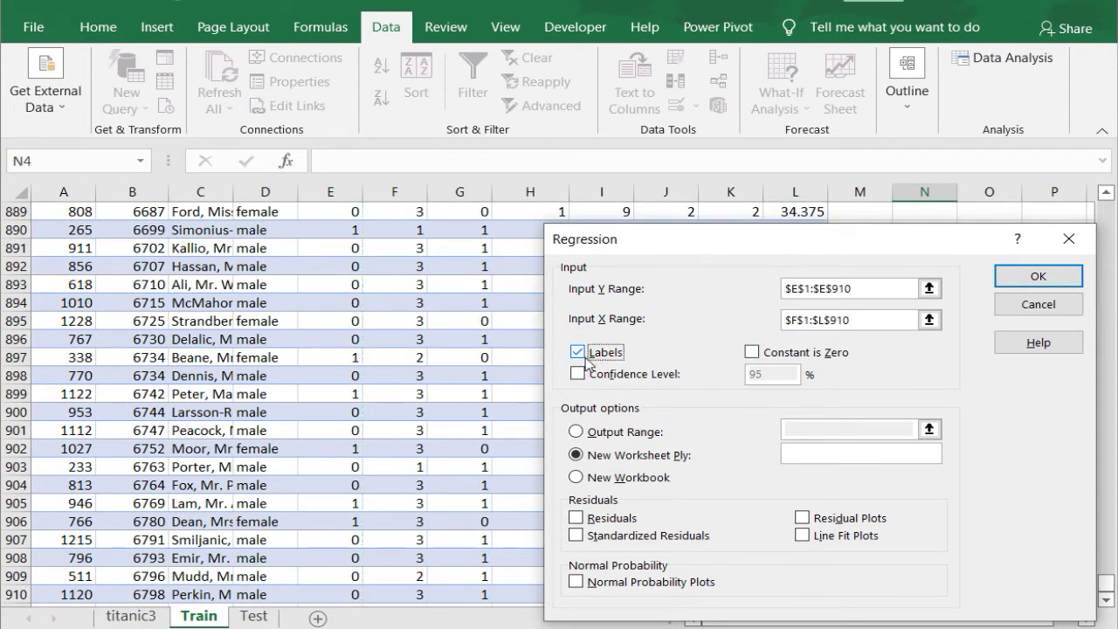
pyautogui.click(575, 431)
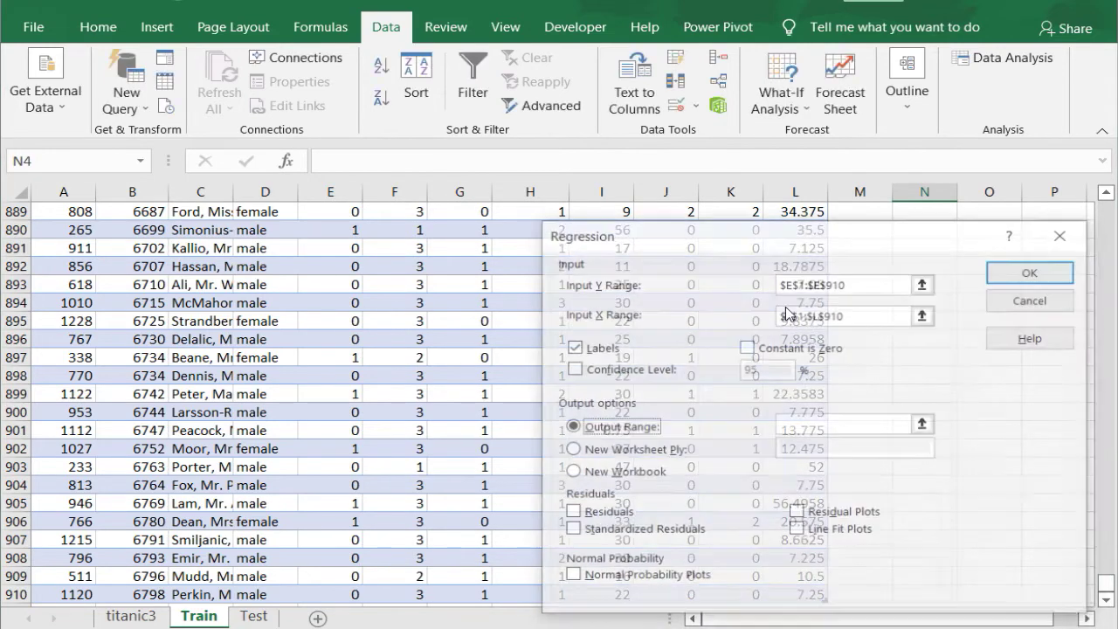
pyautogui.moveTo(908, 238); pyautogui.dragTo(520, 255)
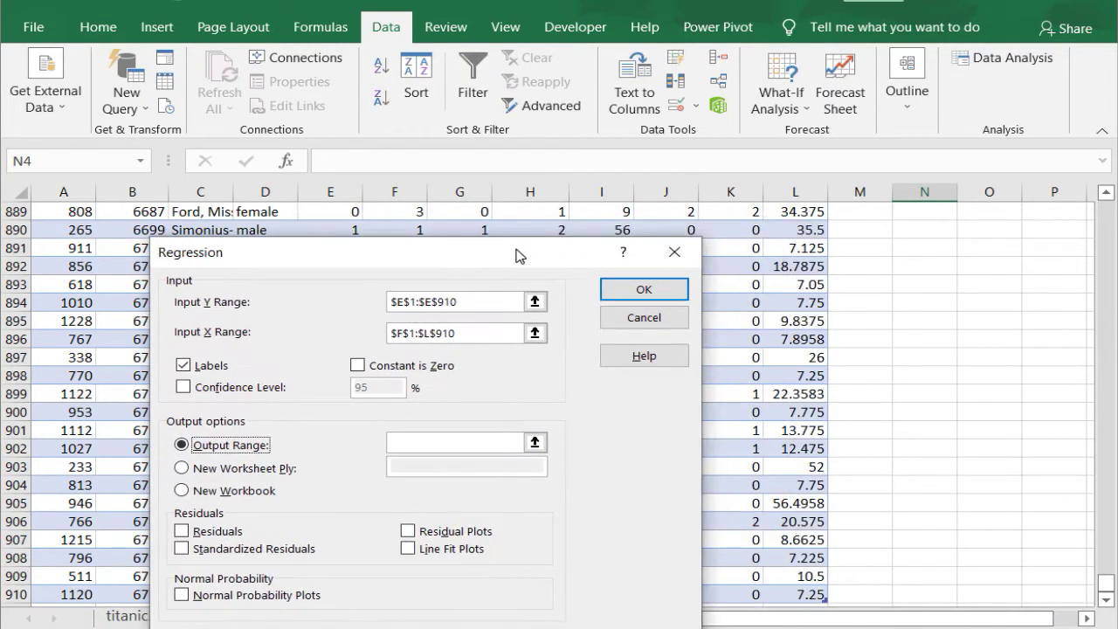
pyautogui.click(927, 216)
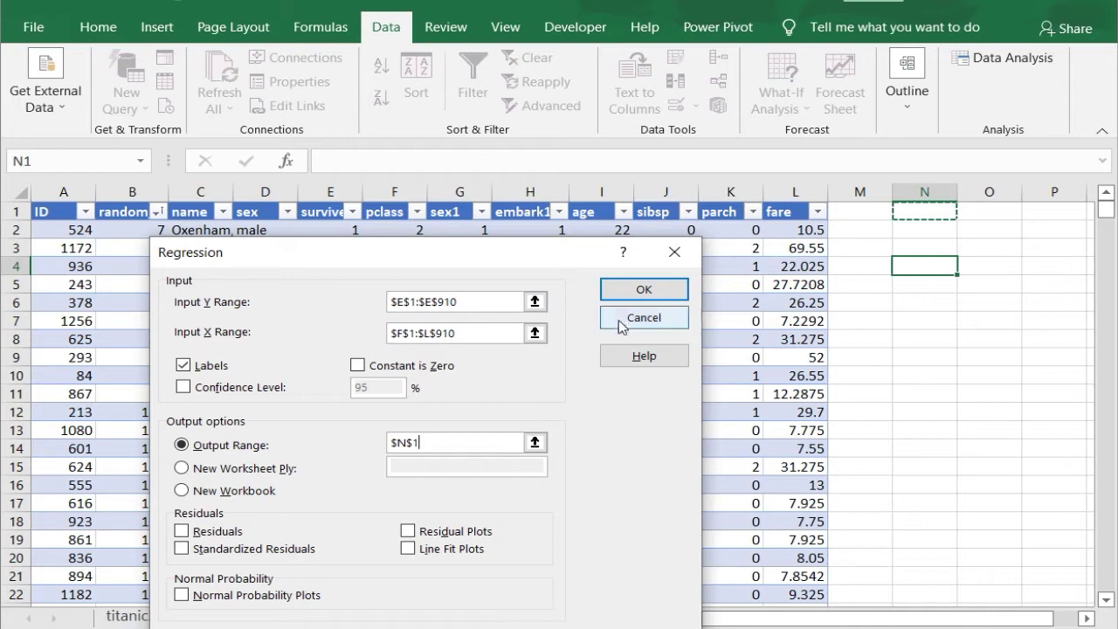
pyautogui.click(649, 289)
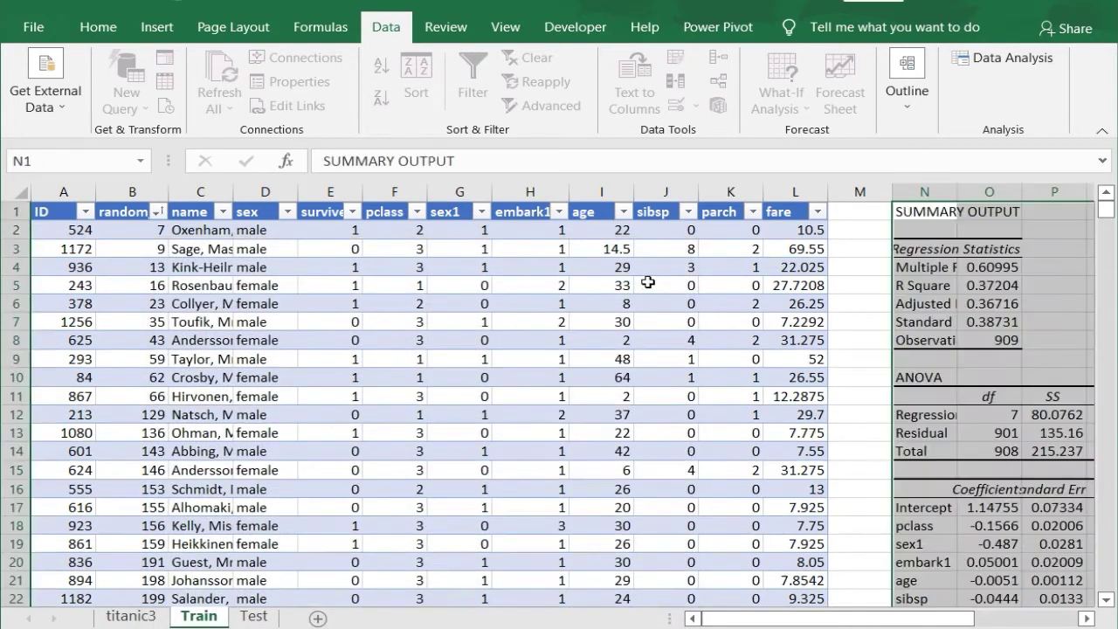
# Fill the R Square value in O5 and the Significance F value yellow
pyautogui.moveTo(821, 618); pyautogui.dragTo(926, 617)
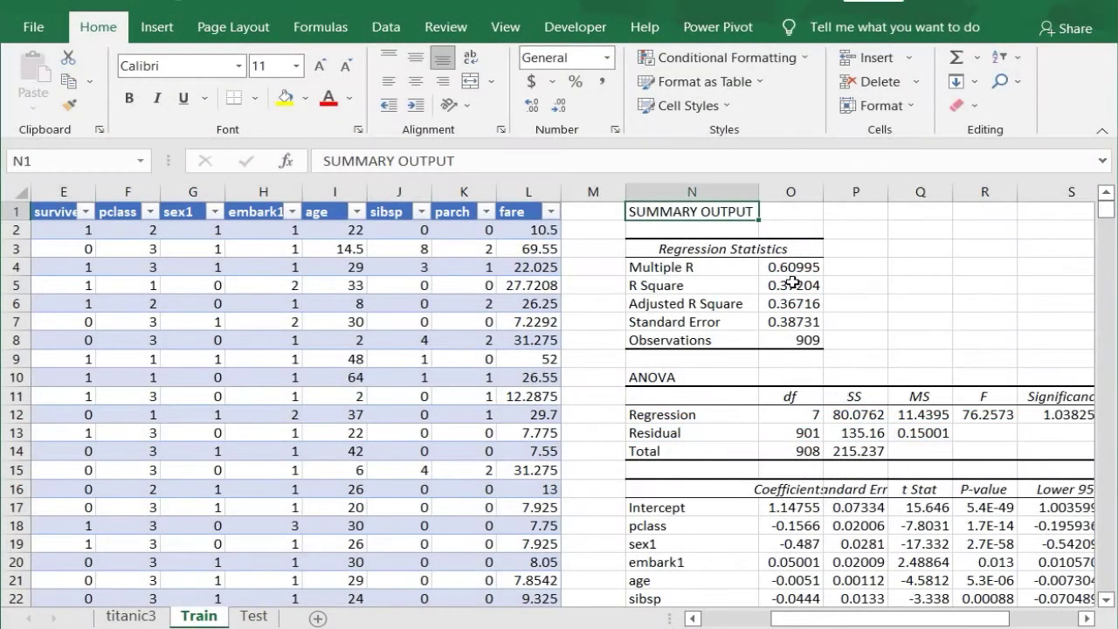
pyautogui.click(791, 283)
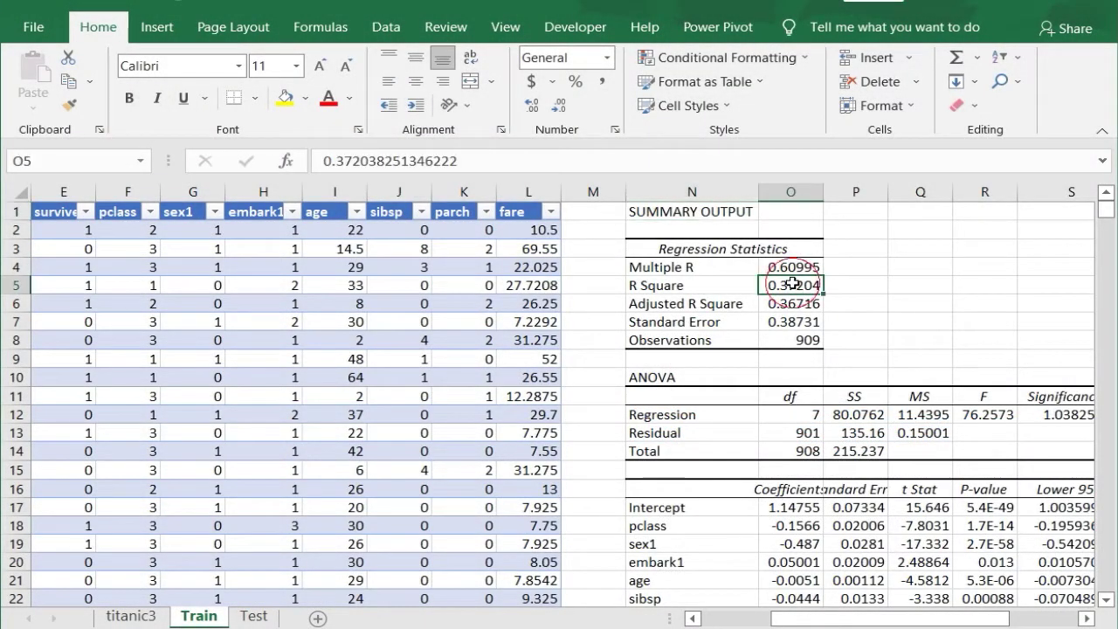
pyautogui.click(284, 97)
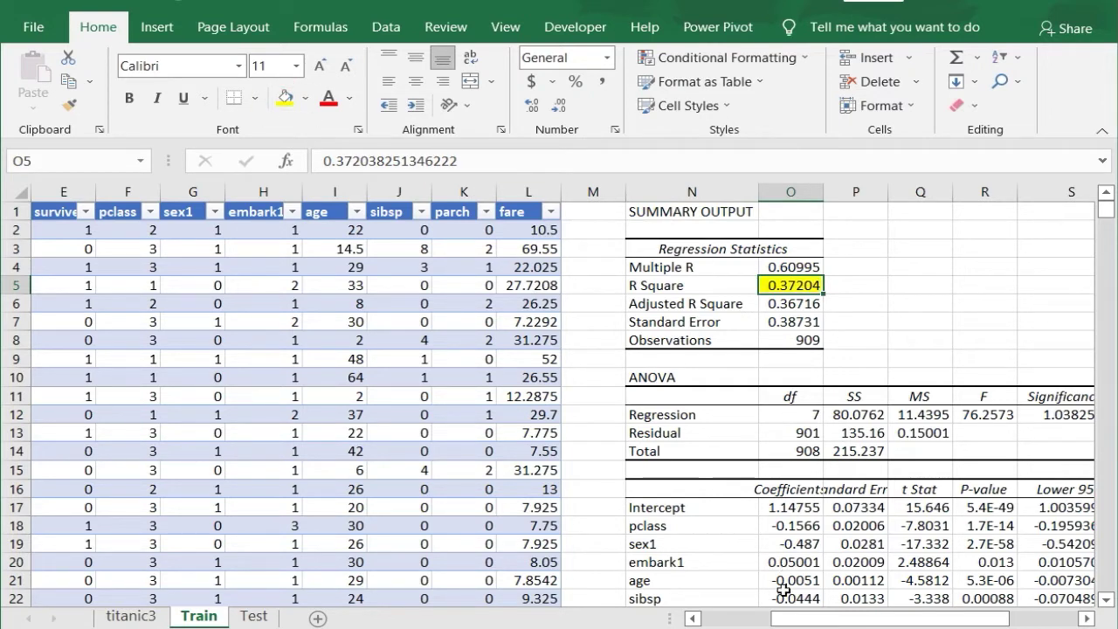
pyautogui.moveTo(796, 620); pyautogui.dragTo(880, 622)
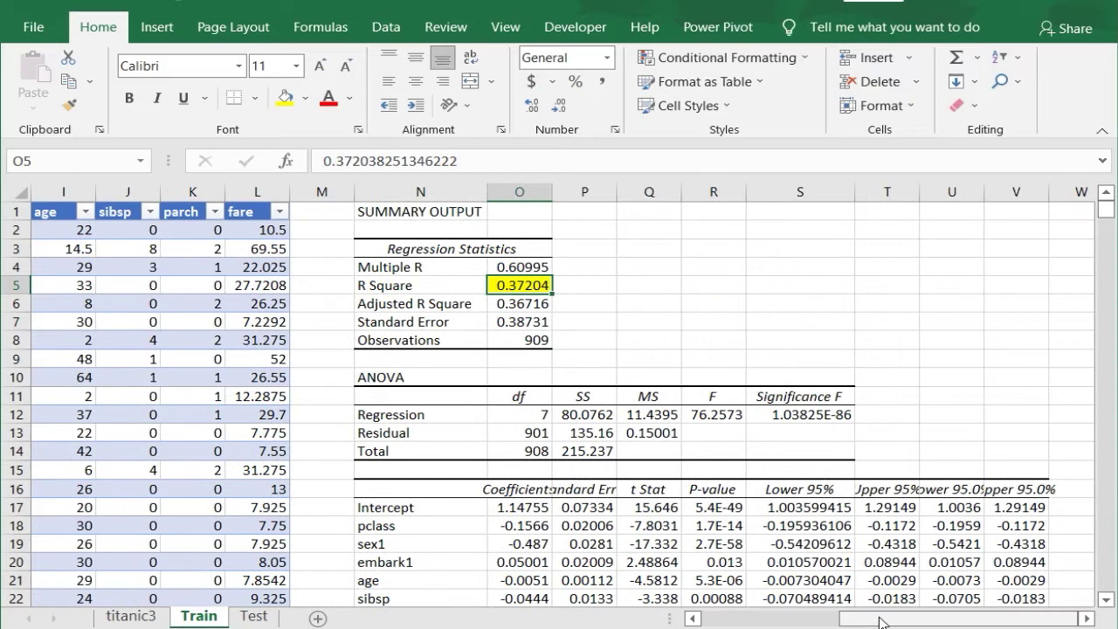
pyautogui.click(809, 416)
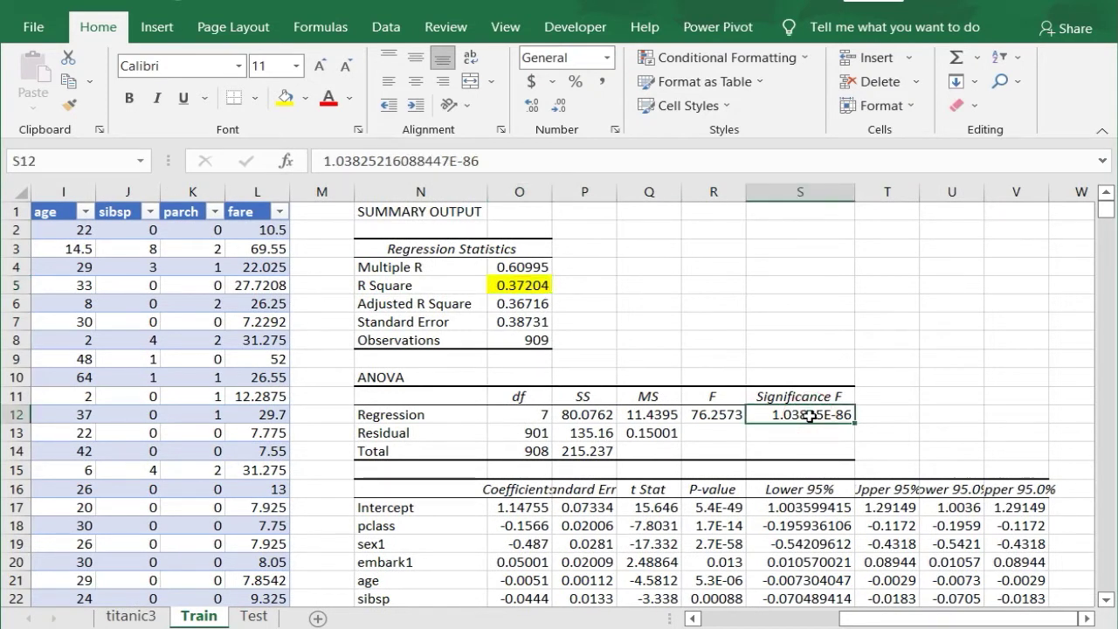
pyautogui.click(287, 103)
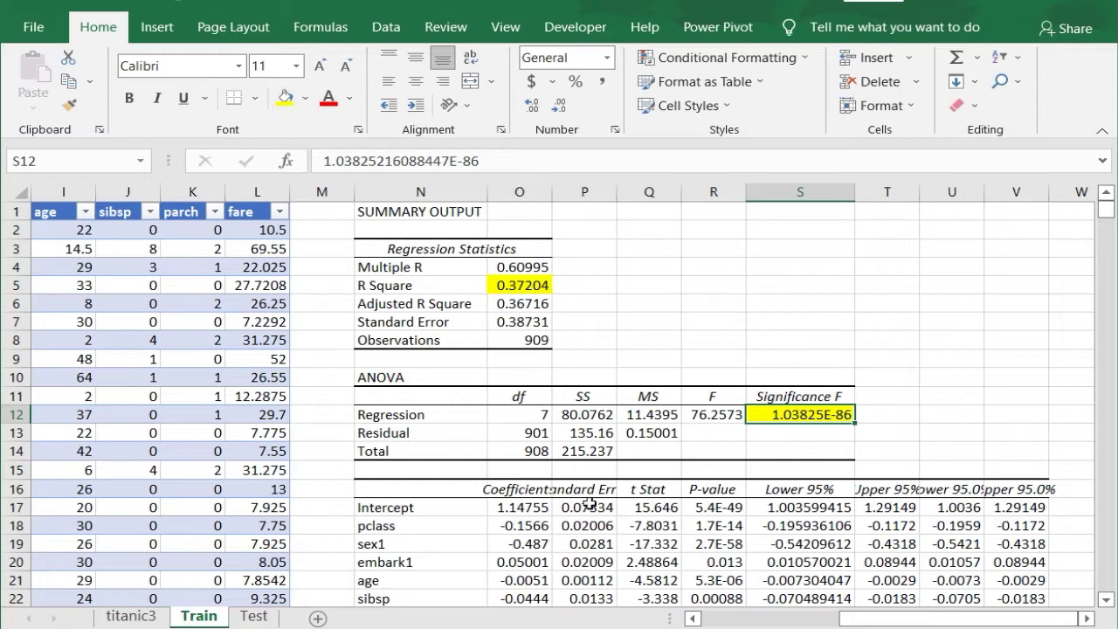
# Fill the significant p-values R18:R22 and variable names pclass through sibsp yellow
pyautogui.scroll(-2, 590, 504)
pyautogui.moveTo(714, 398); pyautogui.dragTo(713, 470)
pyautogui.click(286, 100)
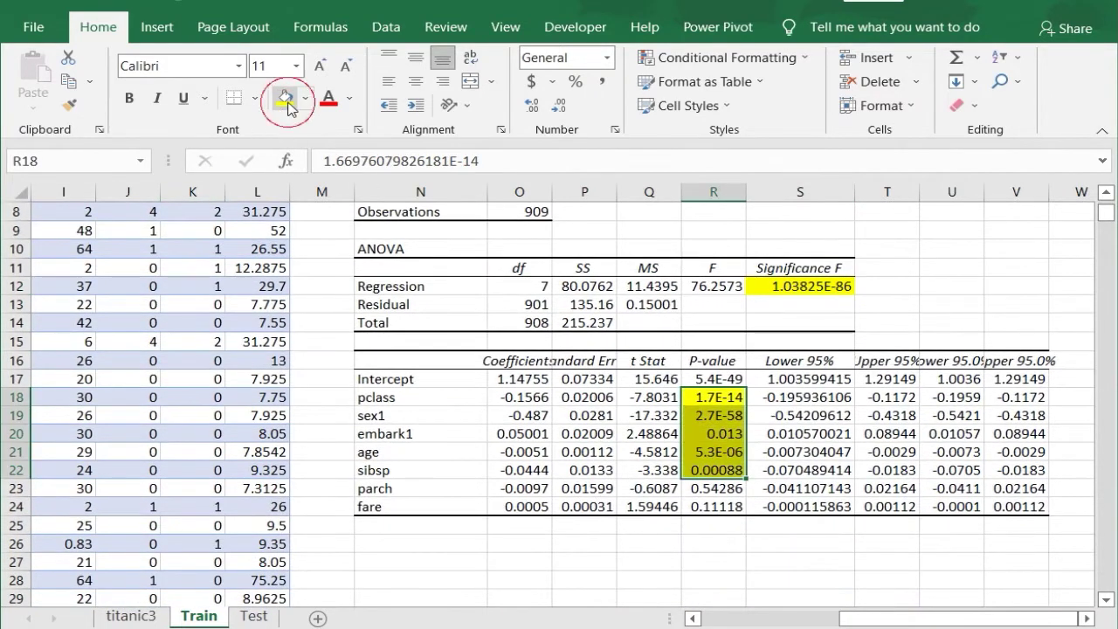
pyautogui.moveTo(417, 398); pyautogui.dragTo(416, 470)
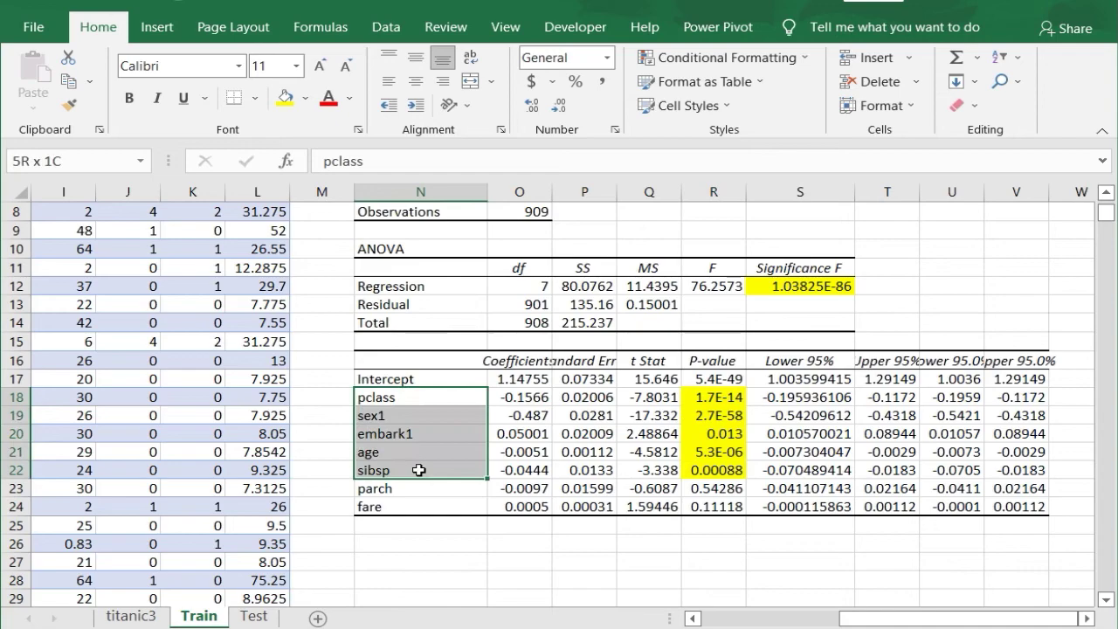
pyautogui.click(284, 98)
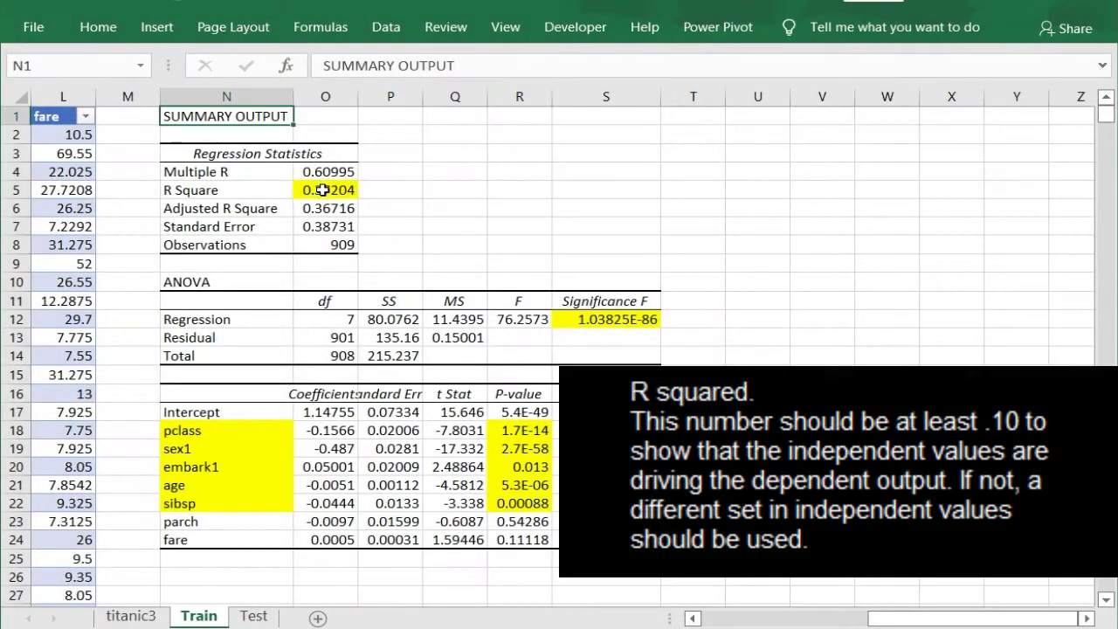
# Paste notes explaining Significance F and the p-values beside the regression output
pyautogui.click(322, 190)
pyautogui.click(951, 319)
pyautogui.press('Delete')
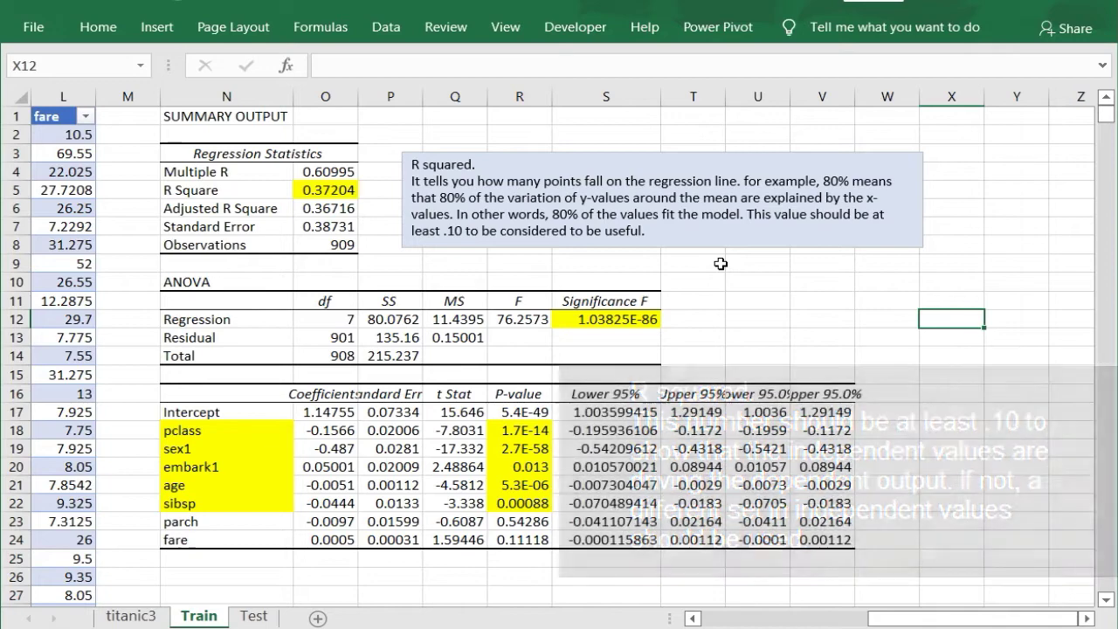
pyautogui.hotkey('ctrl', 'v')
pyautogui.click(487, 320)
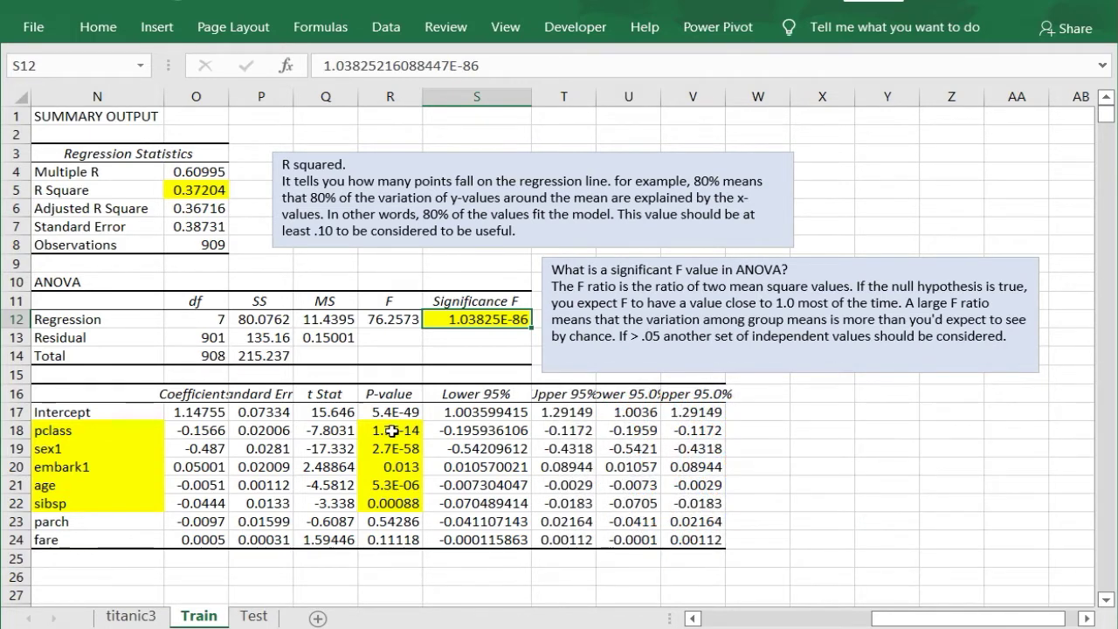
pyautogui.hotkey('ctrl', 'v')
pyautogui.moveTo(391, 430); pyautogui.dragTo(388, 495)
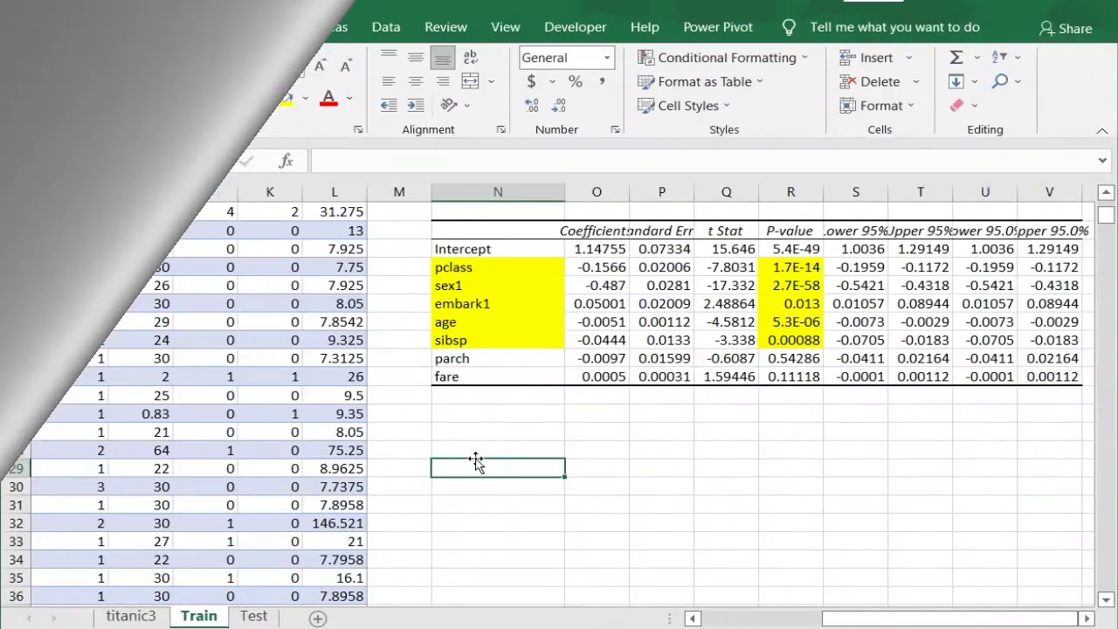
# Copy the Test table and paste it at N29 on the Train sheet
pyautogui.click(253, 616)
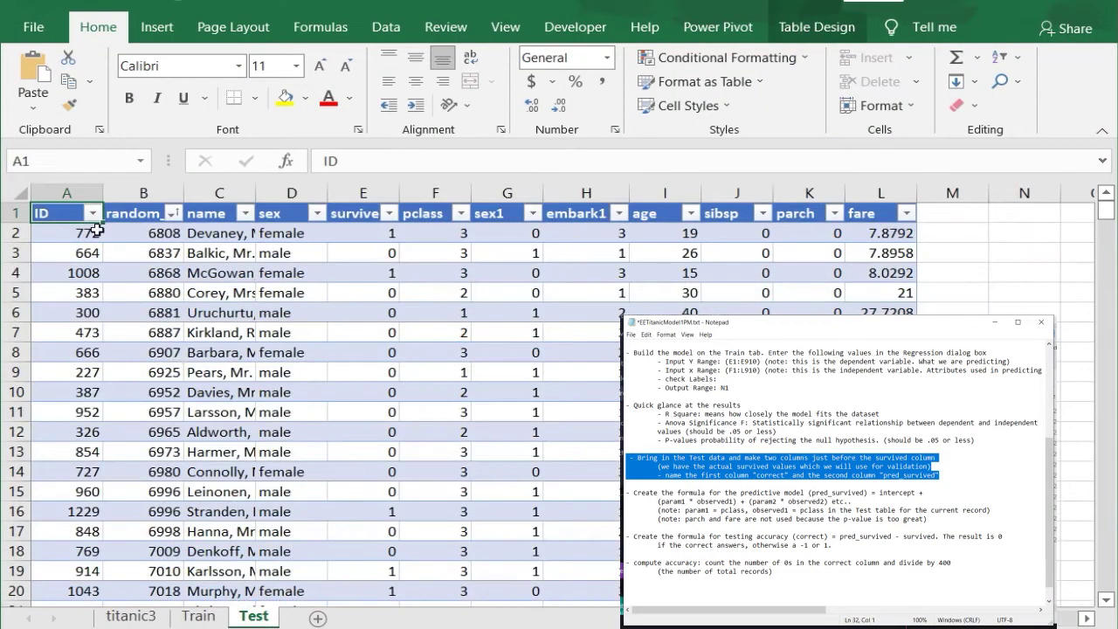
pyautogui.hotkey('ctrl', 'shift', 'Right')
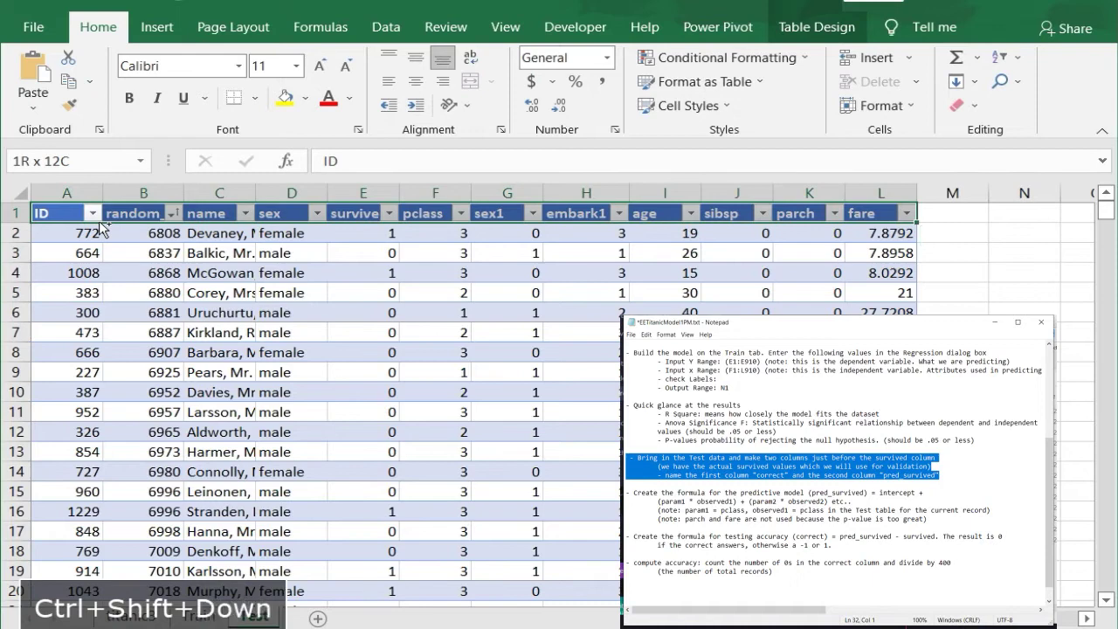
pyautogui.hotkey('ctrl', 'c')
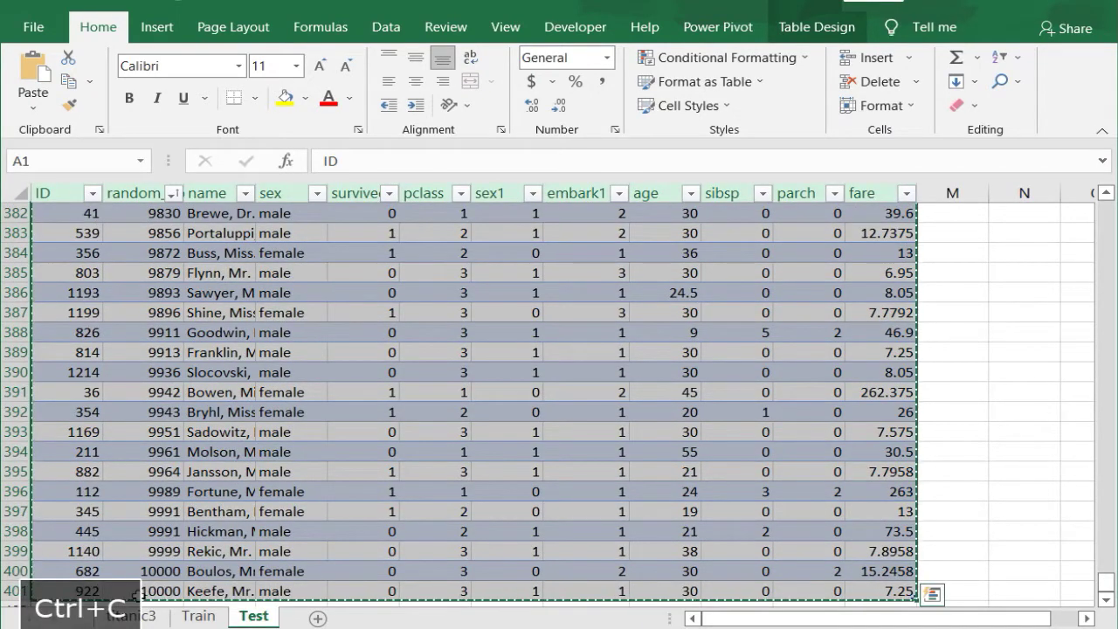
pyautogui.click(198, 615)
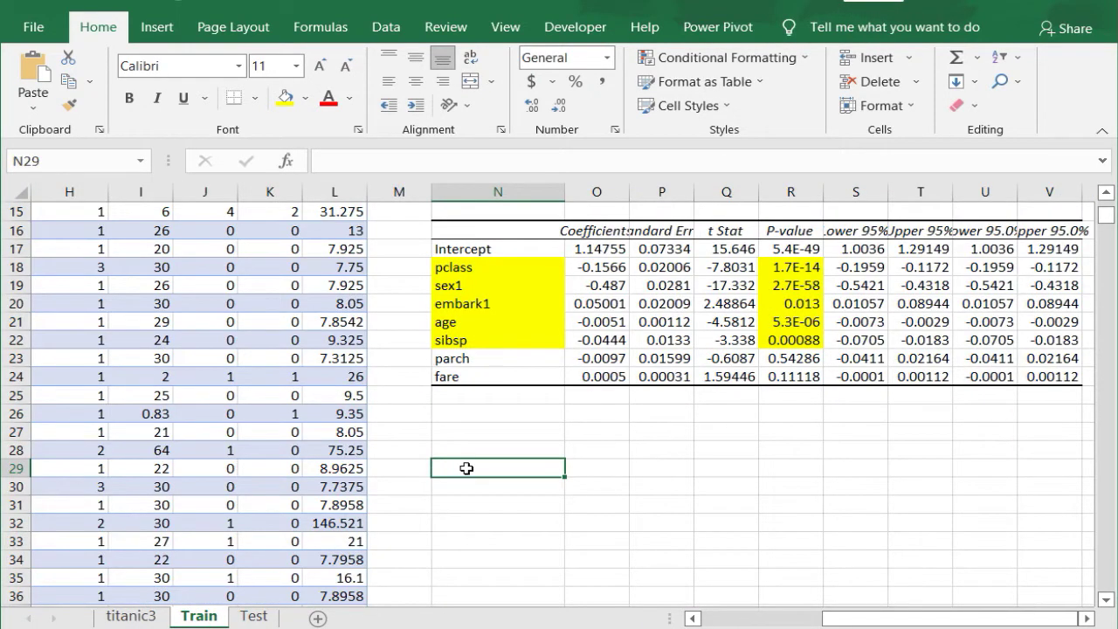
pyautogui.hotkey('ctrl', 'v')
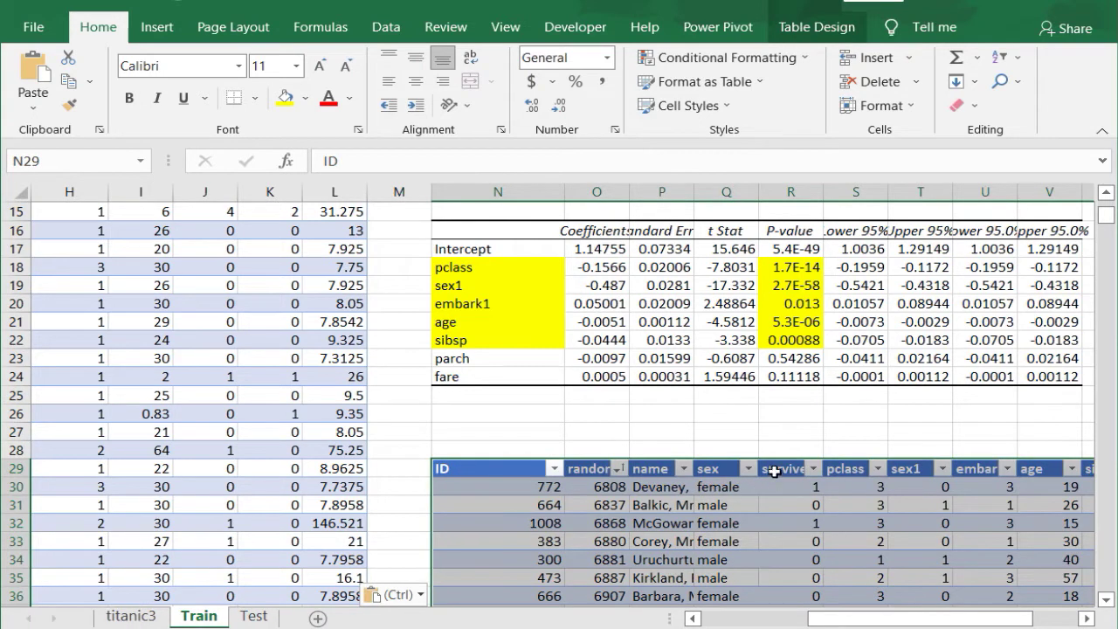
# Insert a new table column to the left of survived
pyautogui.hscroll(3, 774, 469)
pyautogui.rightClick(576, 469)
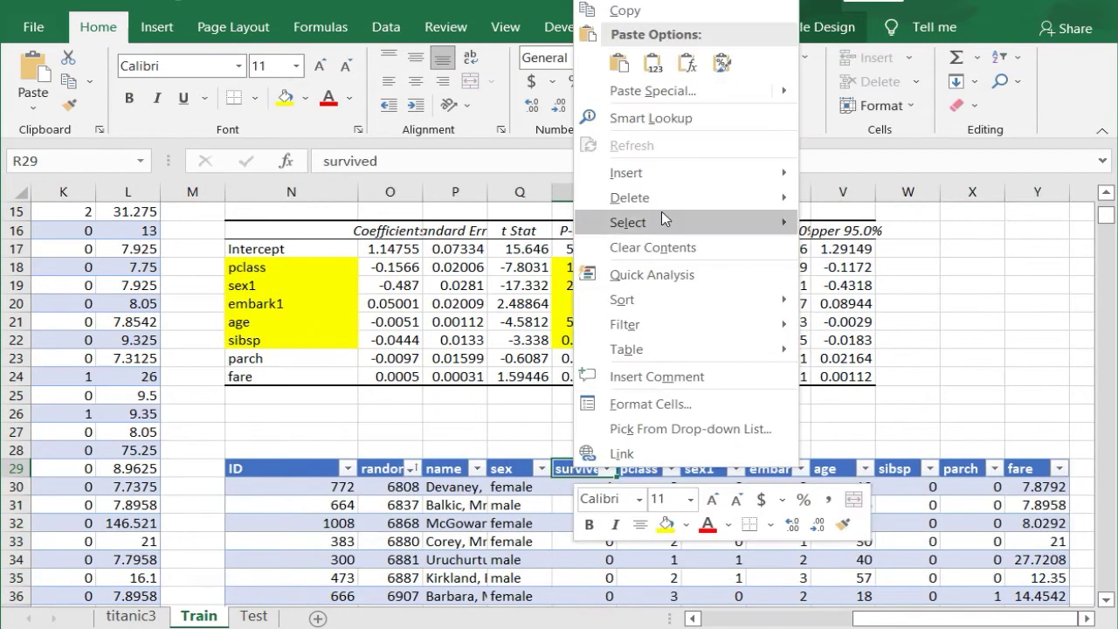
pyautogui.moveTo(657, 172)
pyautogui.click(838, 174)
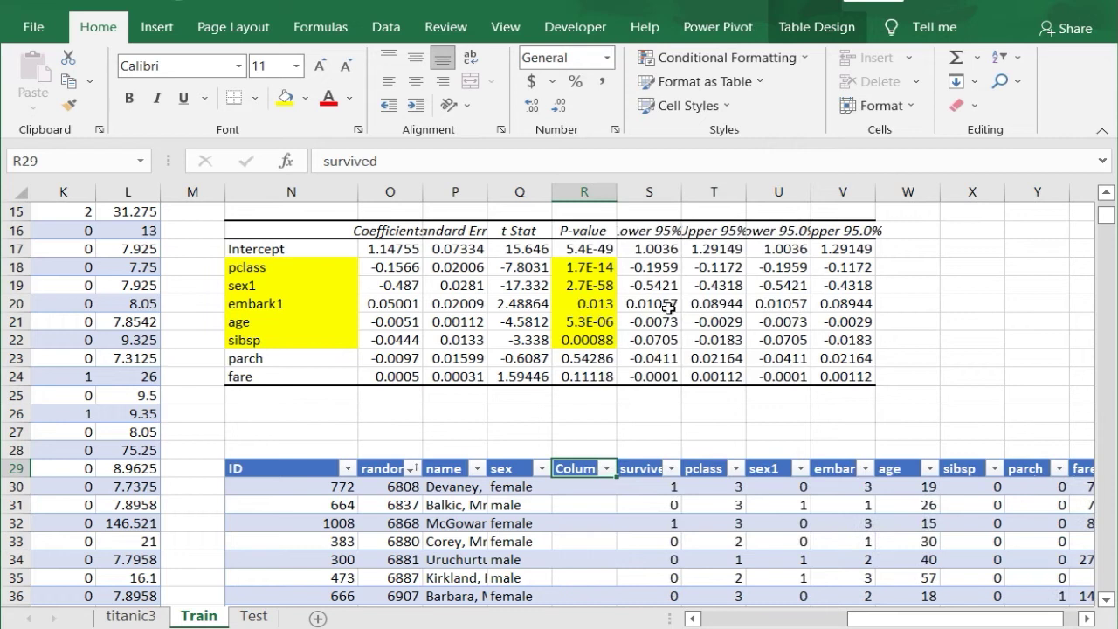
# Insert a second column before survived and rename the first new header 'correct'
pyautogui.hotkey('ctrl', 'y')
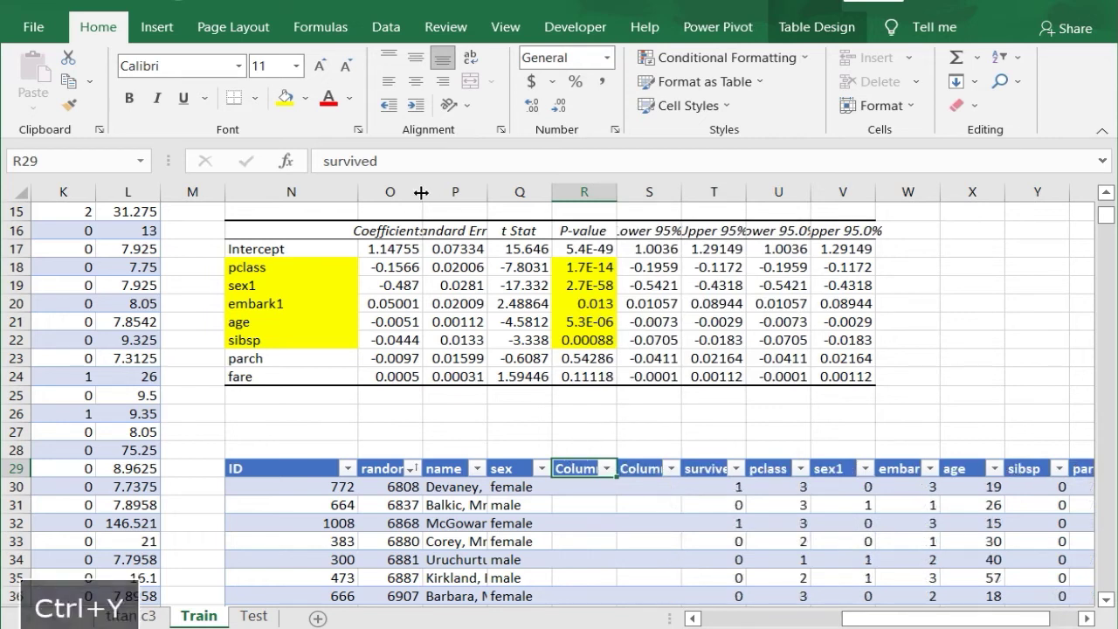
pyautogui.click(581, 465)
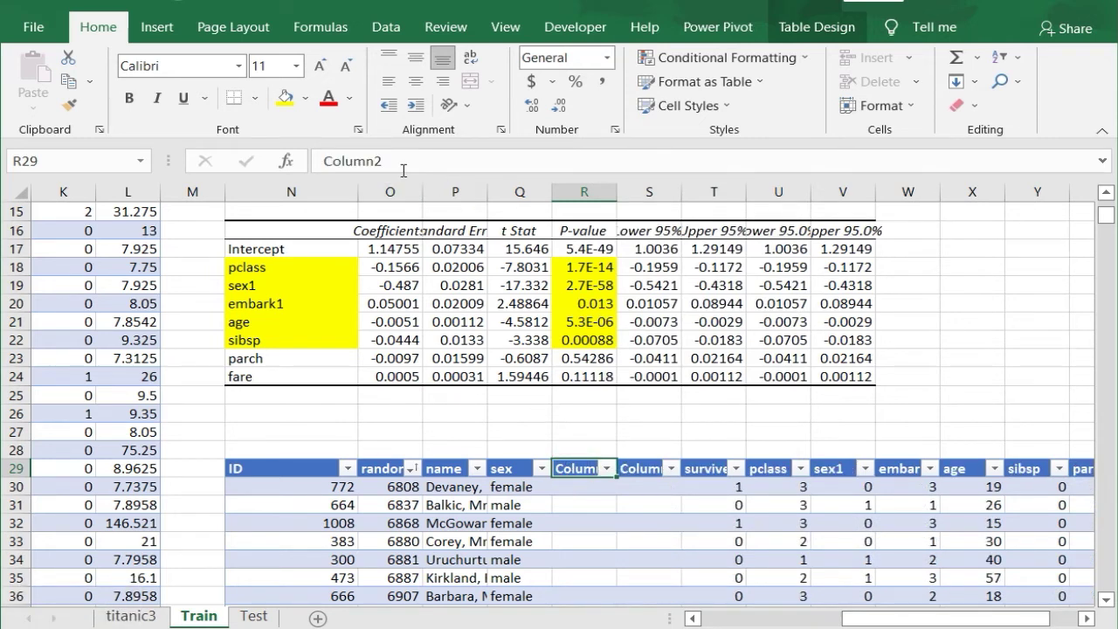
pyautogui.moveTo(402, 168); pyautogui.dragTo(288, 154)
pyautogui.write('correct')
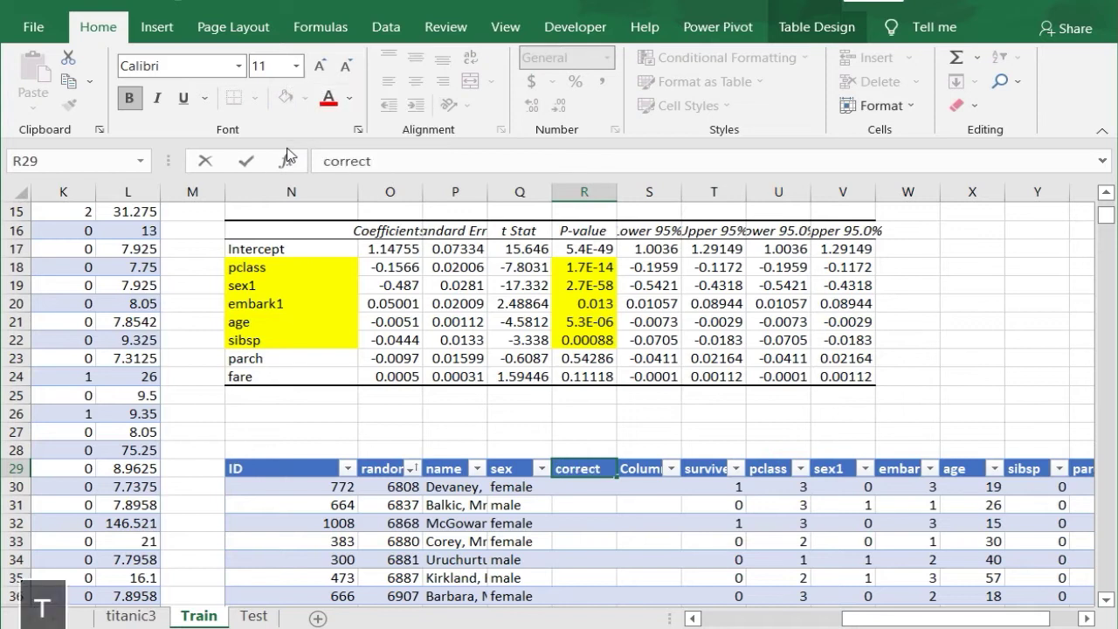
pyautogui.press('Return')
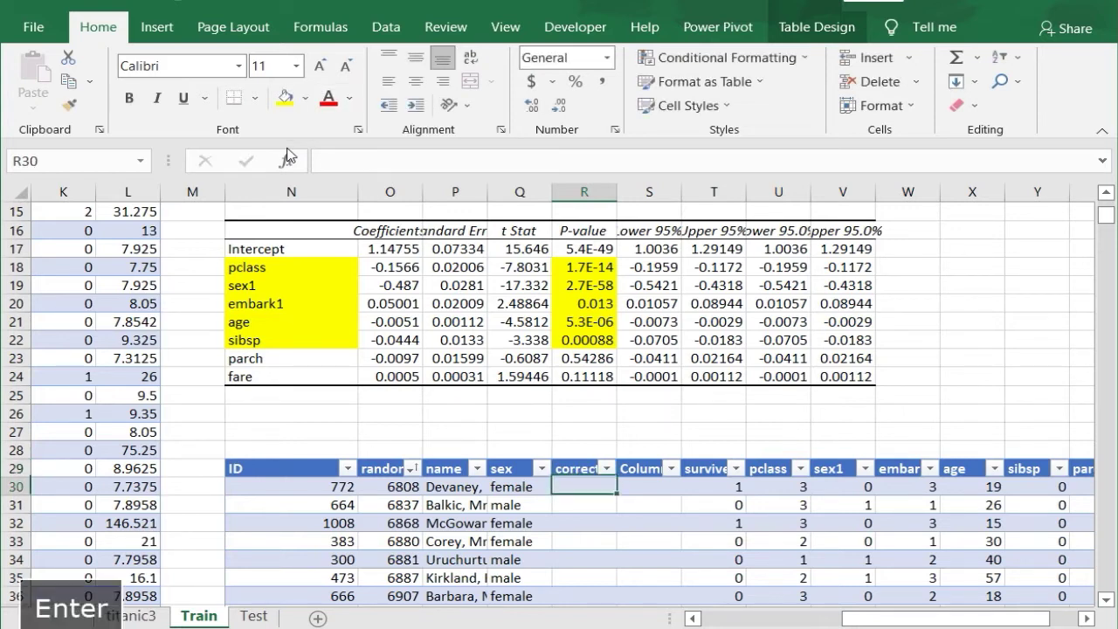
pyautogui.press('Up')
pyautogui.press('Right')
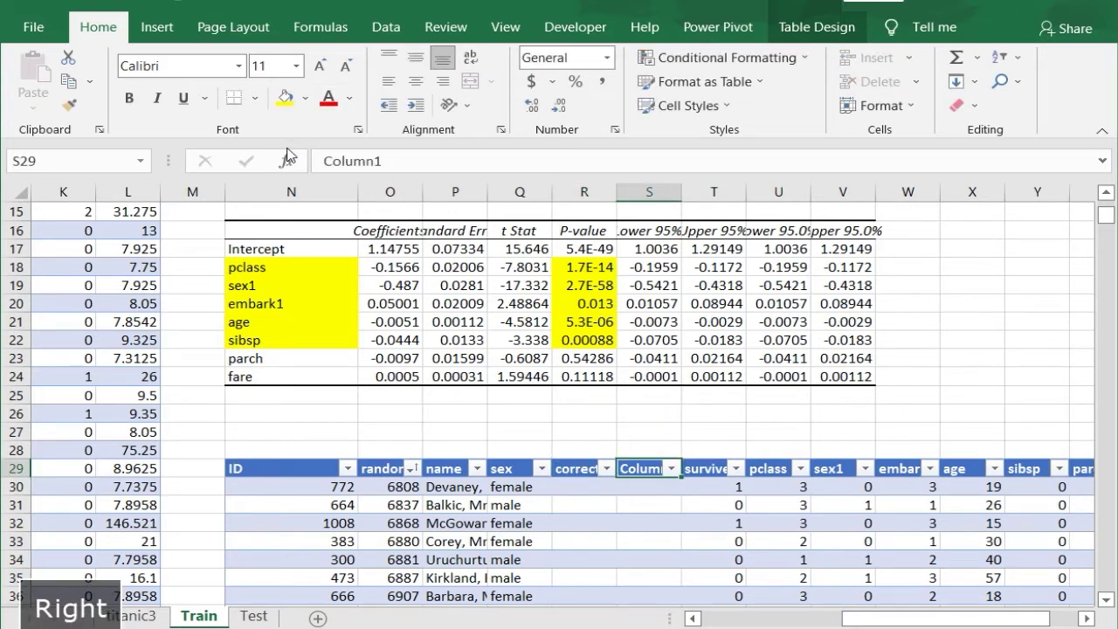
pyautogui.doubleClick(400, 161)
# Head the column pred_survived and start S30: absolute Intercept plus pclass coefficient times pclass
pyautogui.write('pred_survived')
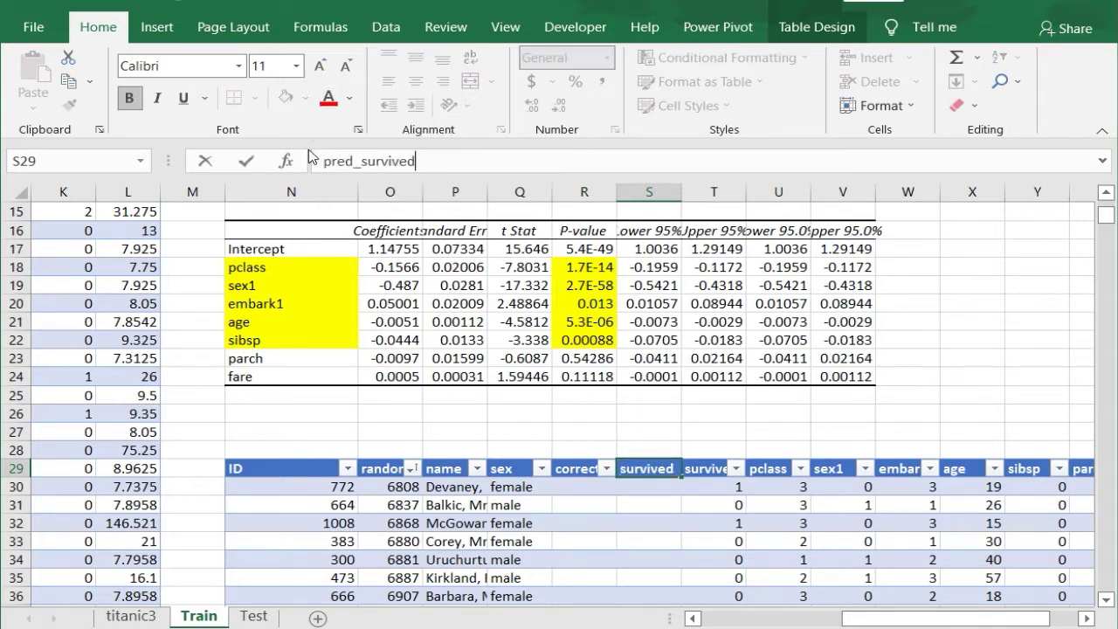
pyautogui.press('Return')
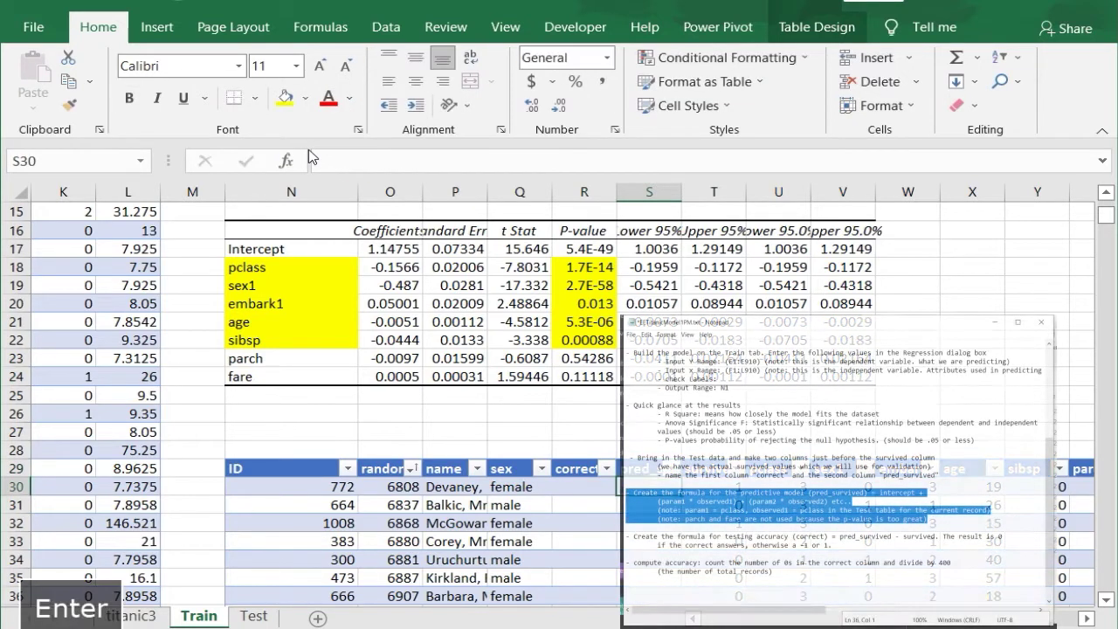
pyautogui.click(655, 482)
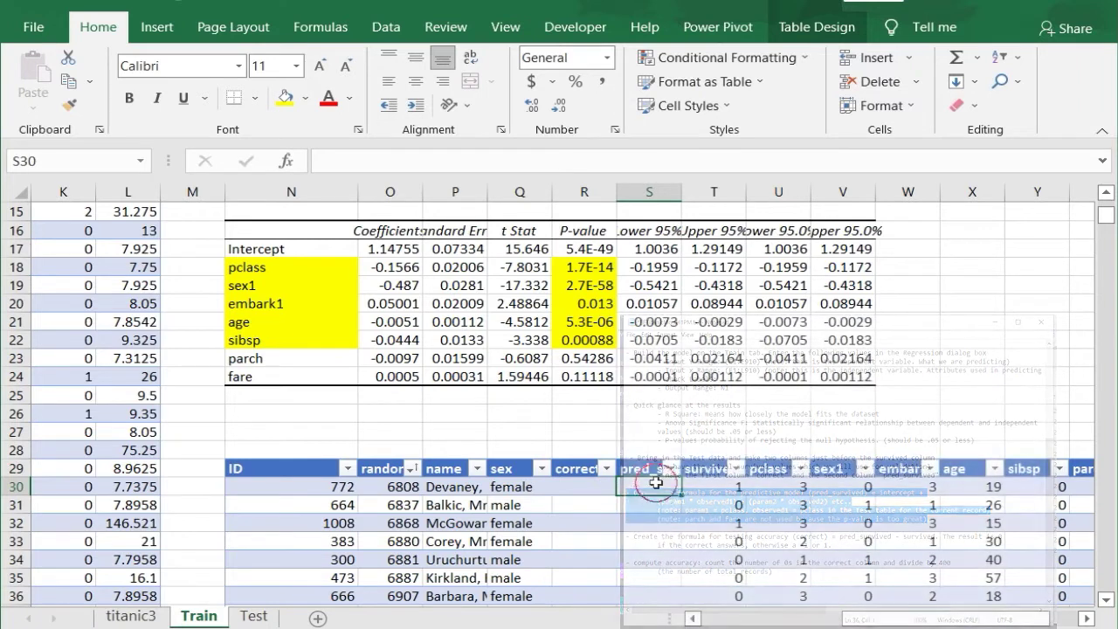
pyautogui.write('=')
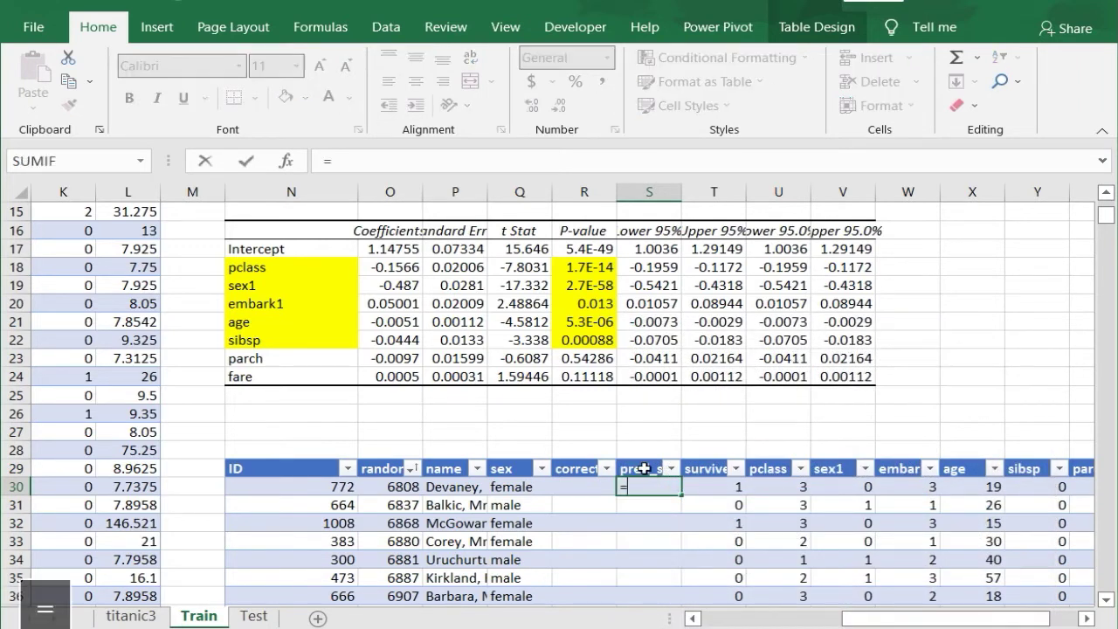
pyautogui.click(394, 251)
pyautogui.press('F4')
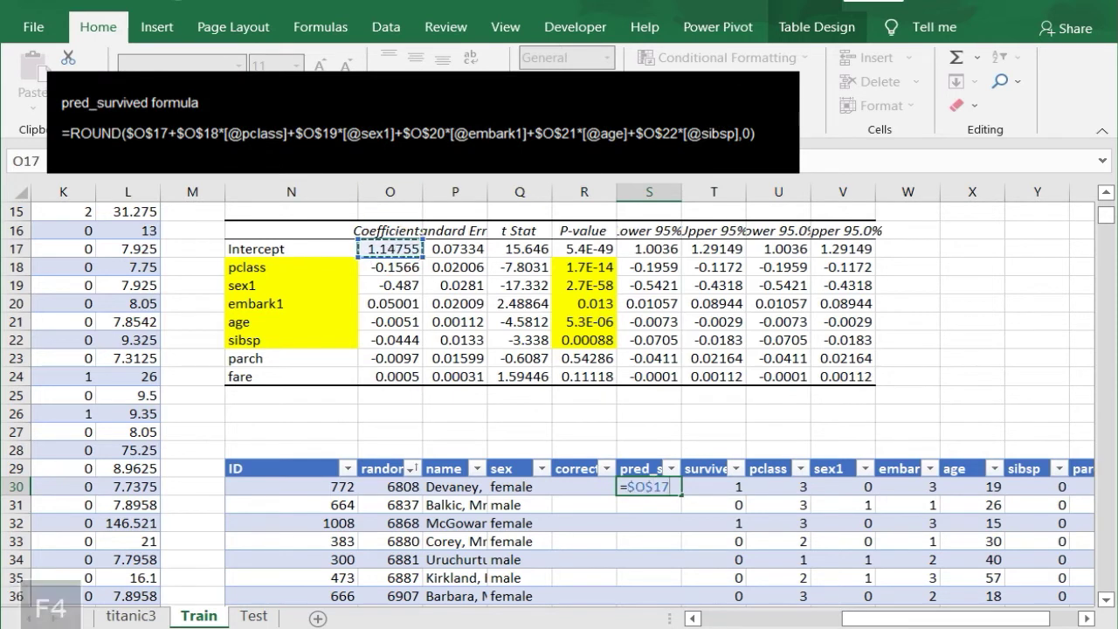
pyautogui.write('+')
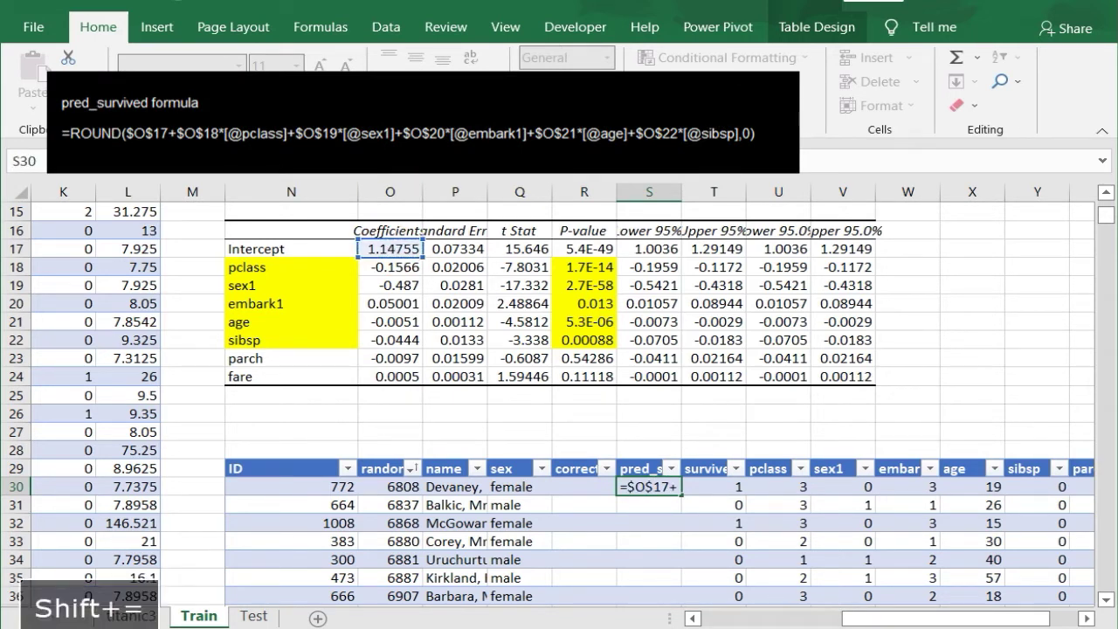
pyautogui.click(384, 267)
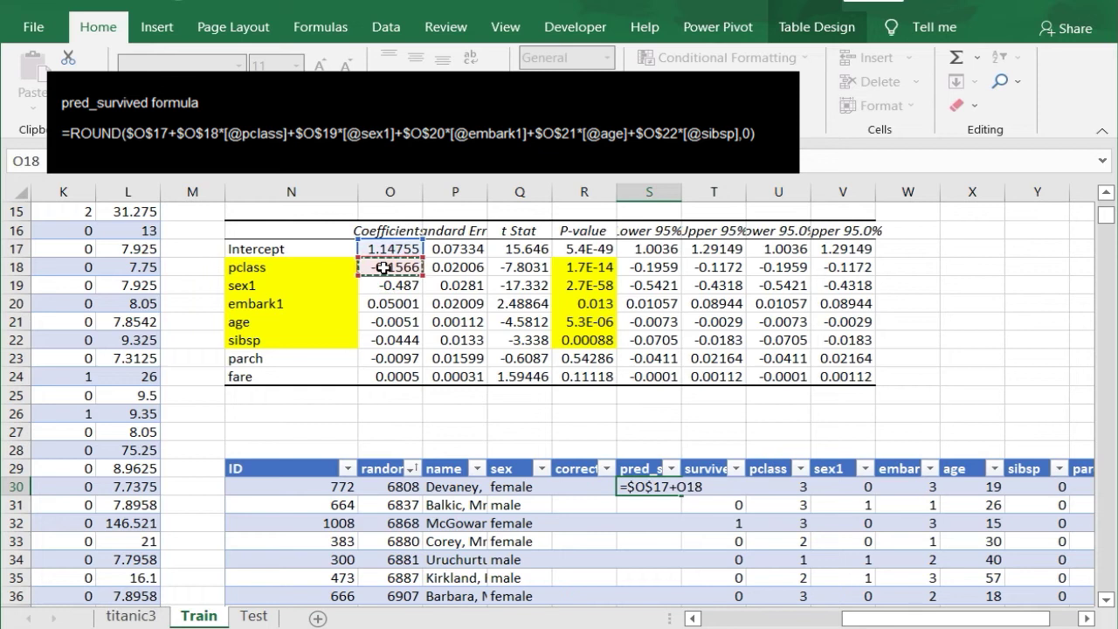
pyautogui.press('F4')
pyautogui.write('*')
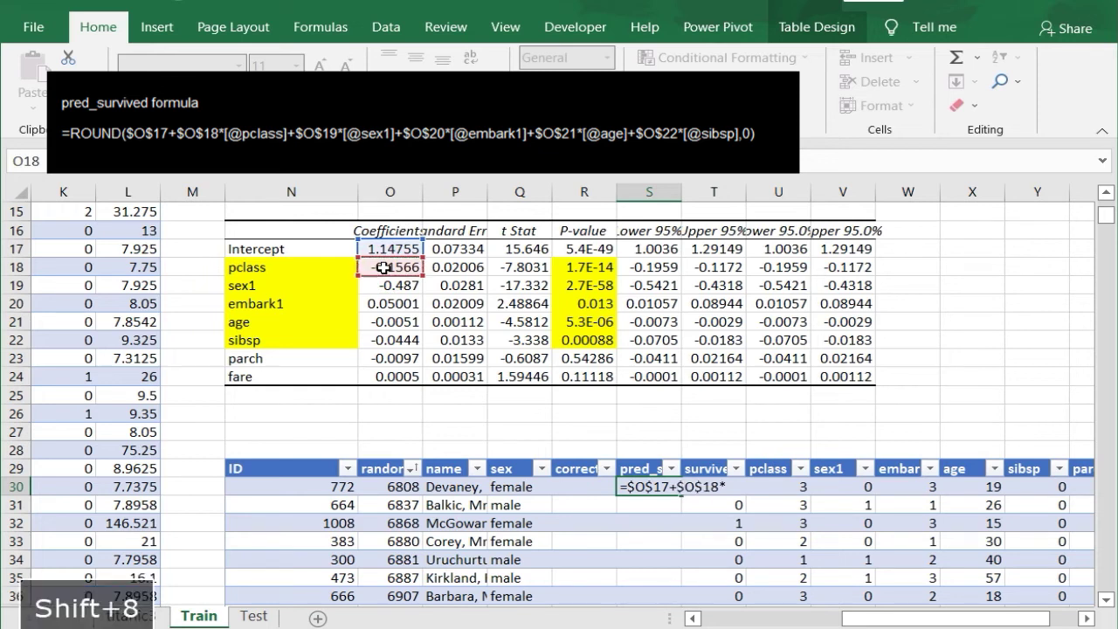
pyautogui.click(778, 487)
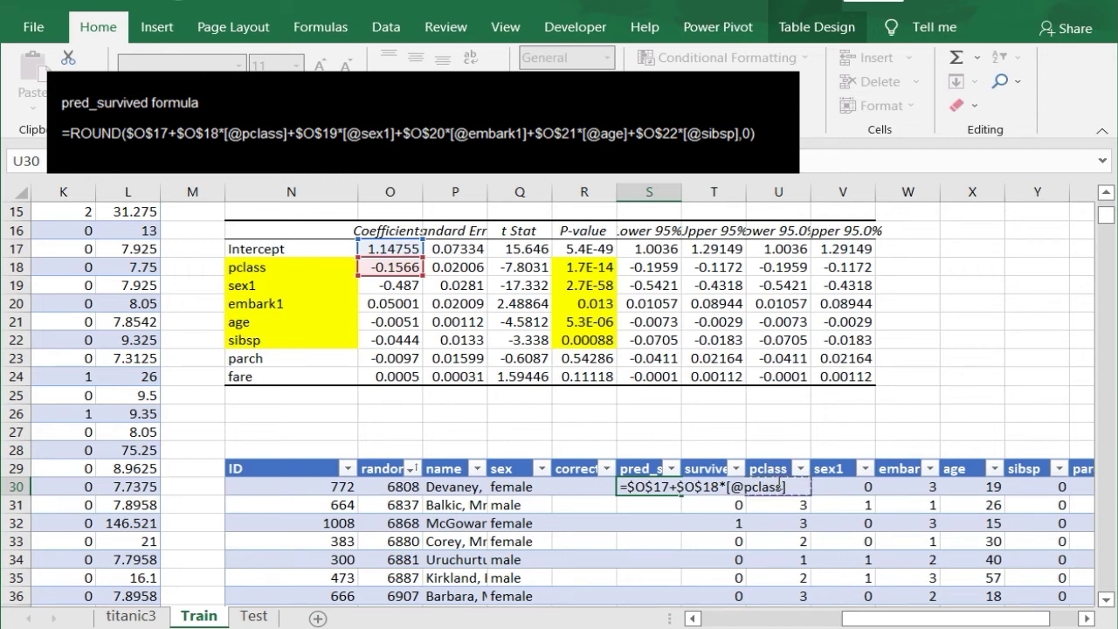
# Add the sex1 and embark1 terms, each absolute coefficient times the row's value
pyautogui.write('+')
pyautogui.click(401, 285)
pyautogui.press('F4')
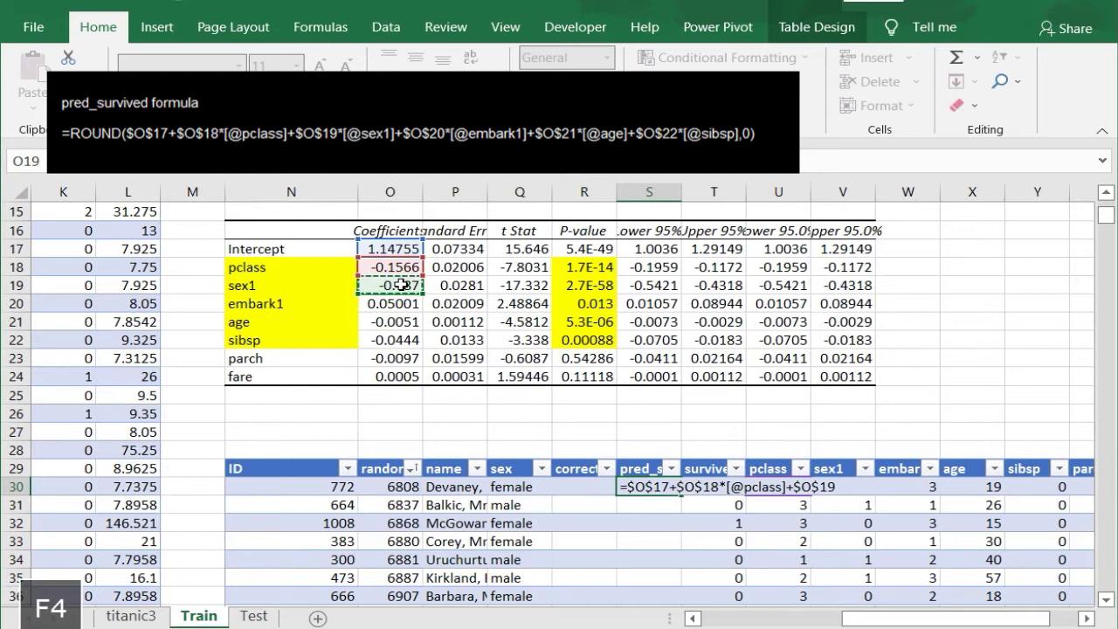
pyautogui.write('*')
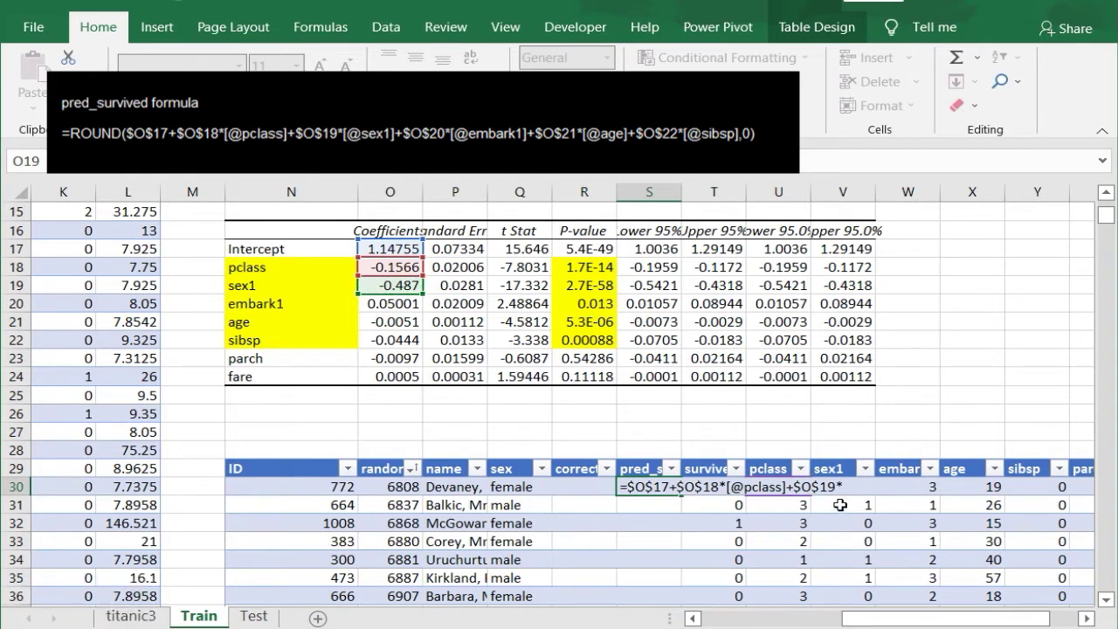
pyautogui.click(839, 503)
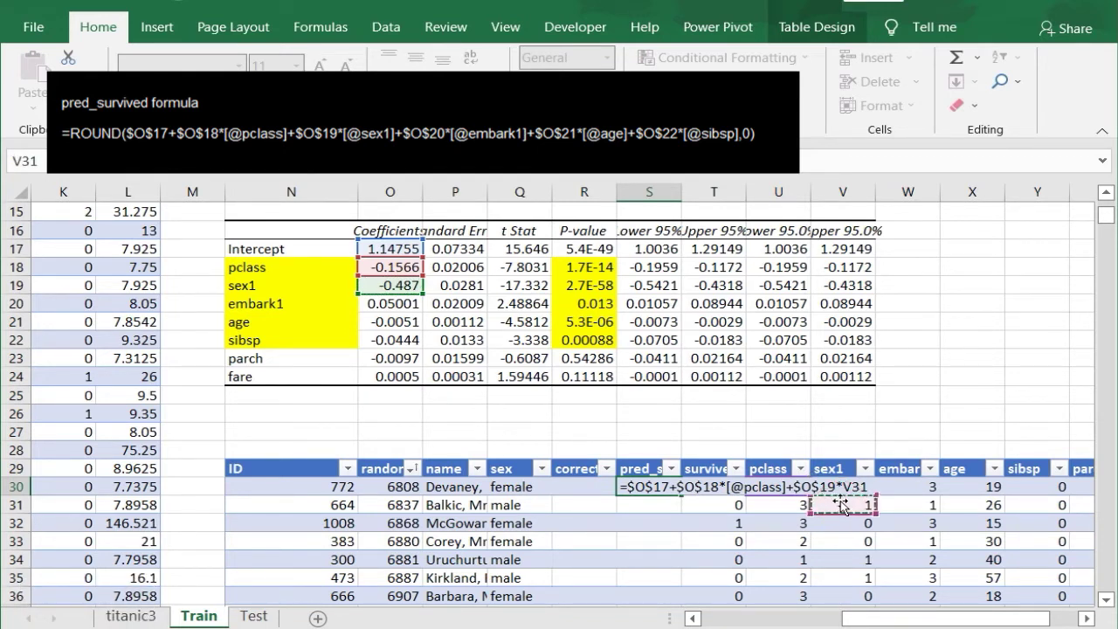
pyautogui.press('Up')
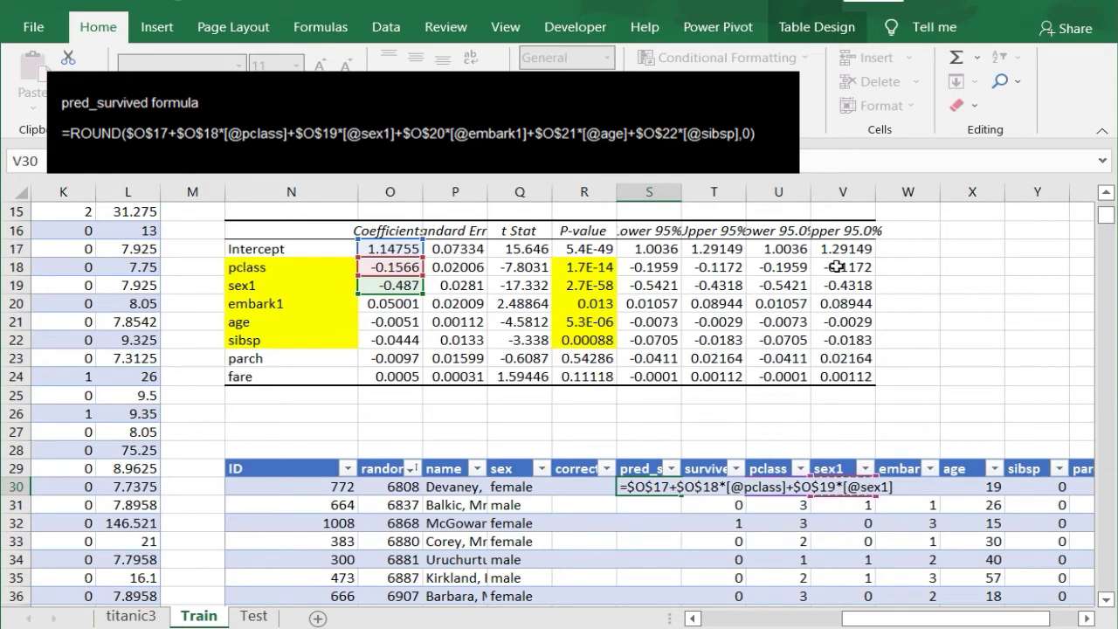
pyautogui.write('+')
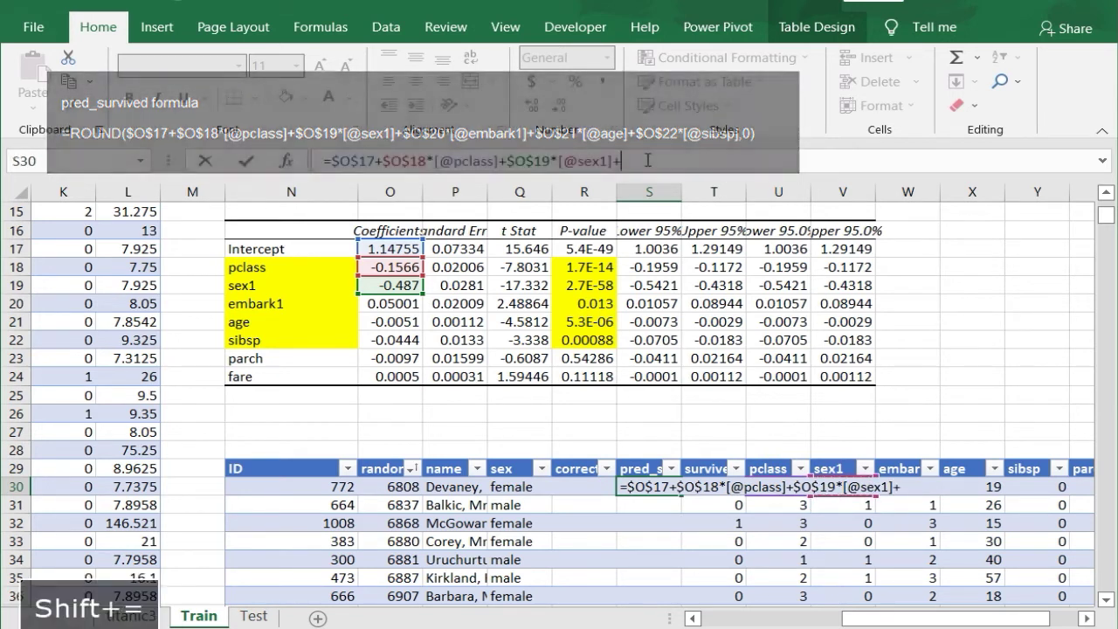
pyautogui.click(386, 301)
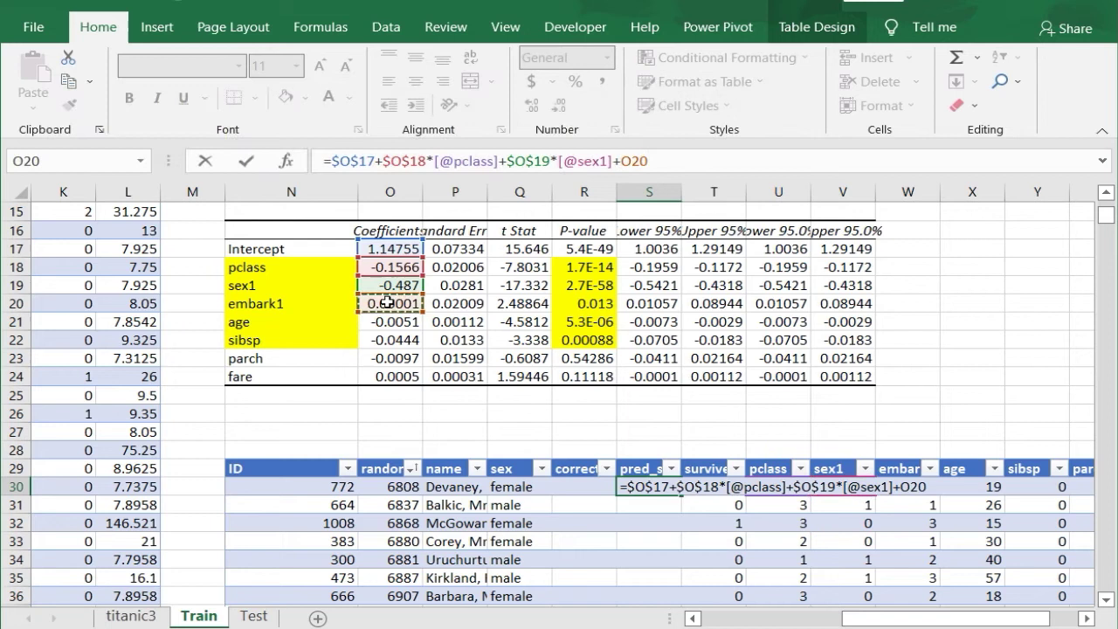
pyautogui.press('F4')
pyautogui.write('*')
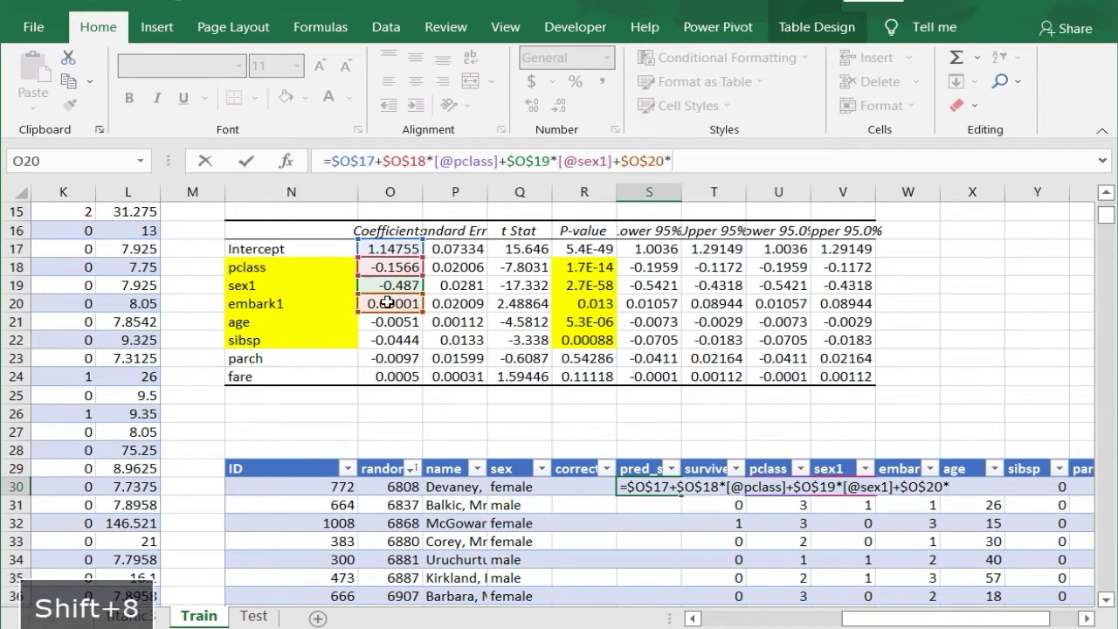
pyautogui.click(905, 505)
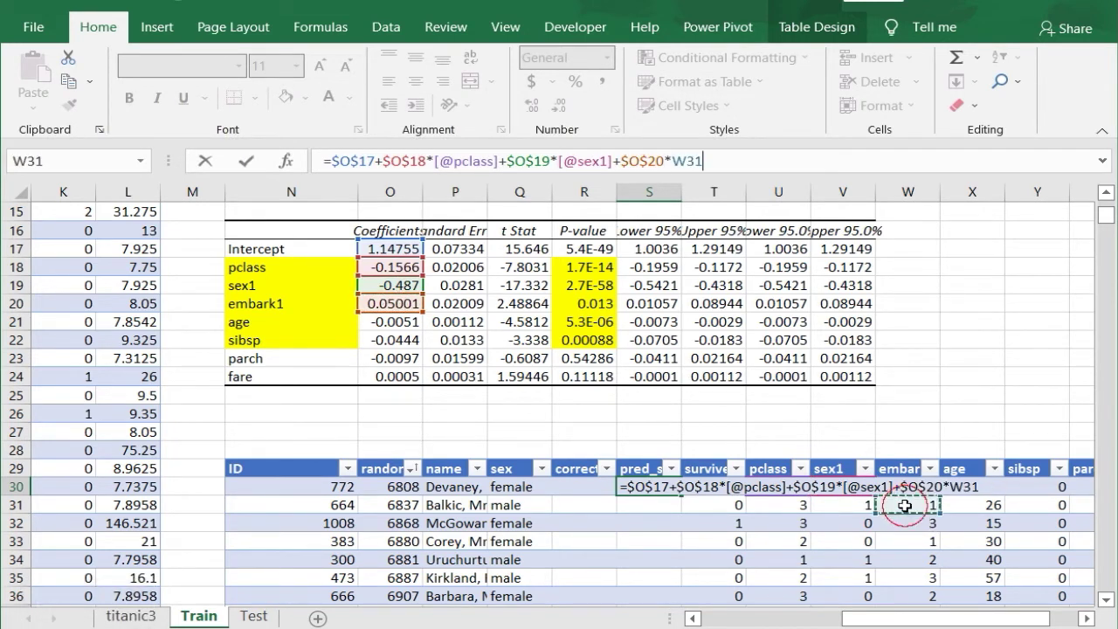
pyautogui.press('Up')
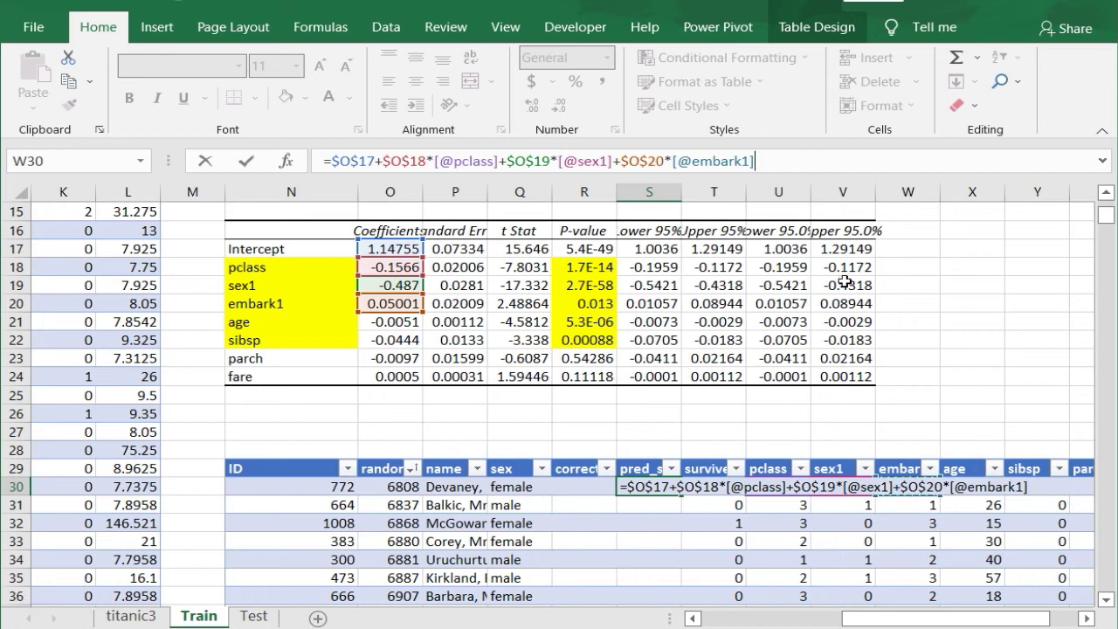
# Add the age and sibsp terms, each absolute coefficient times the row's value
pyautogui.write('+')
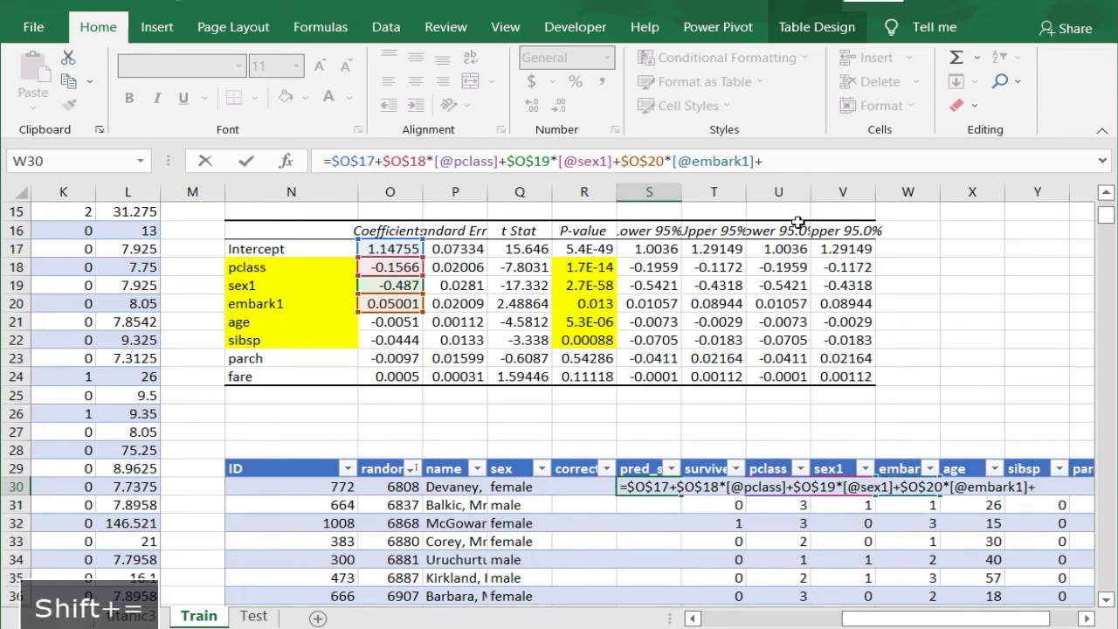
pyautogui.click(392, 321)
pyautogui.press('F4')
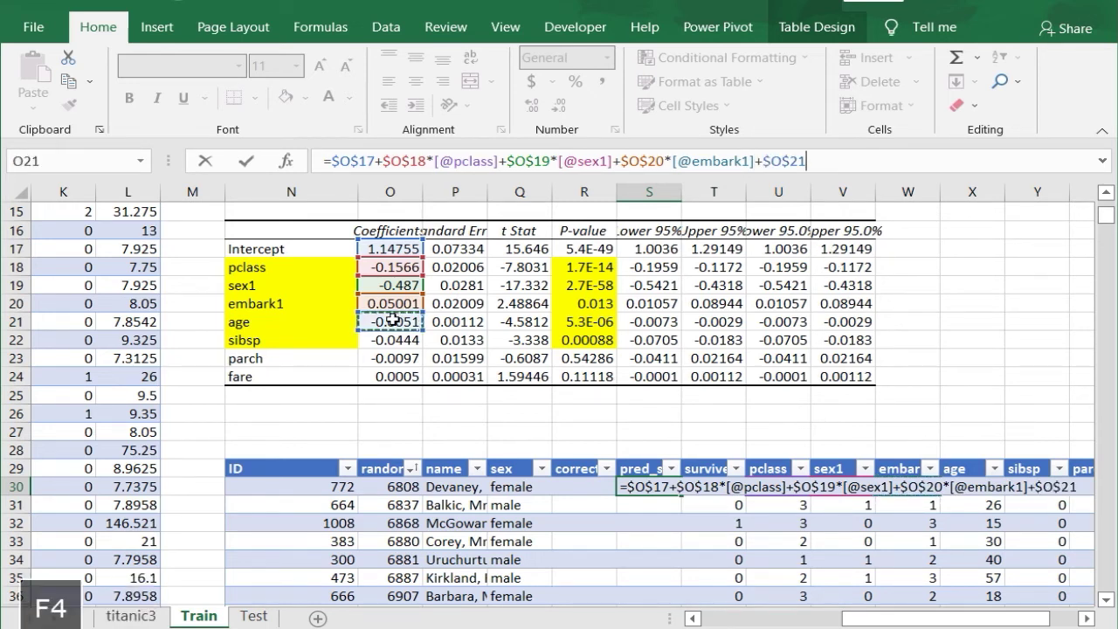
pyautogui.write('*')
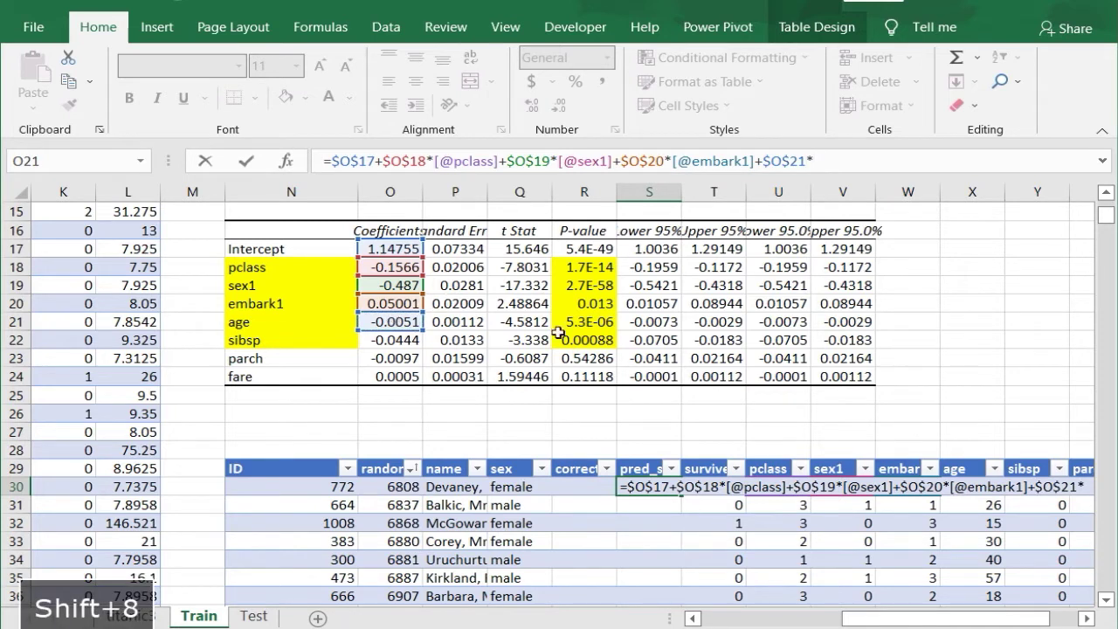
pyautogui.click(966, 505)
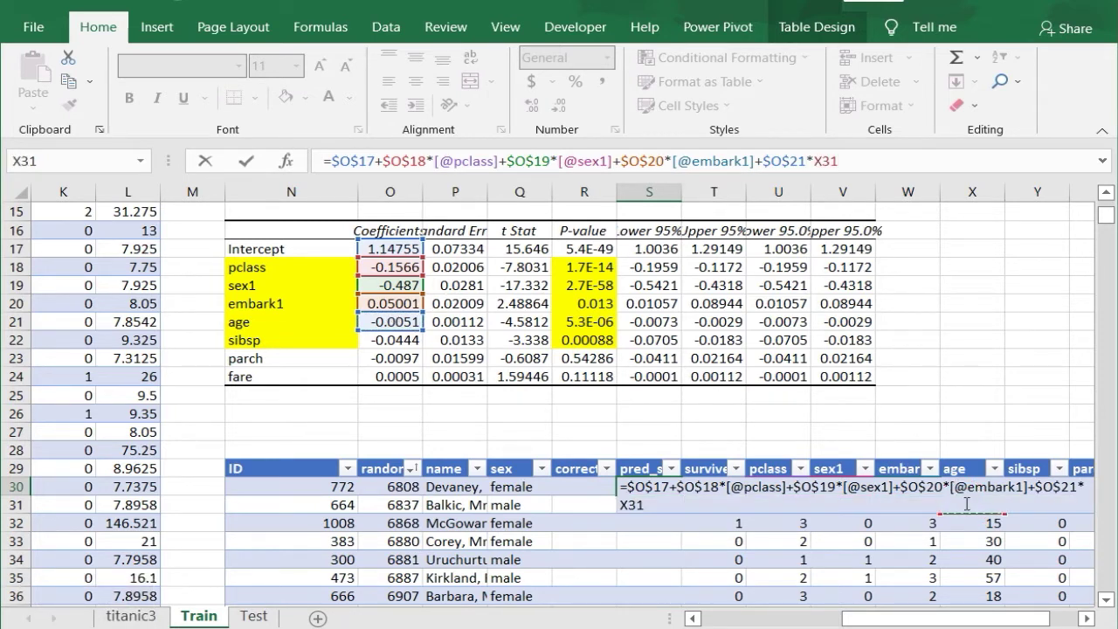
pyautogui.press('Up')
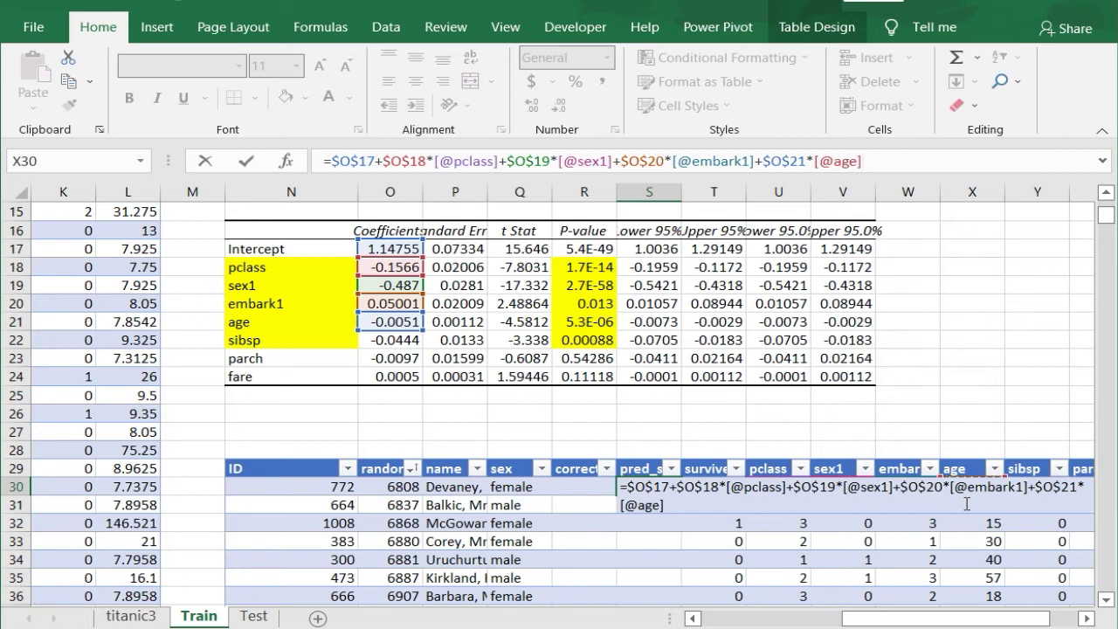
pyautogui.write('+')
pyautogui.click(398, 345)
pyautogui.press('F4')
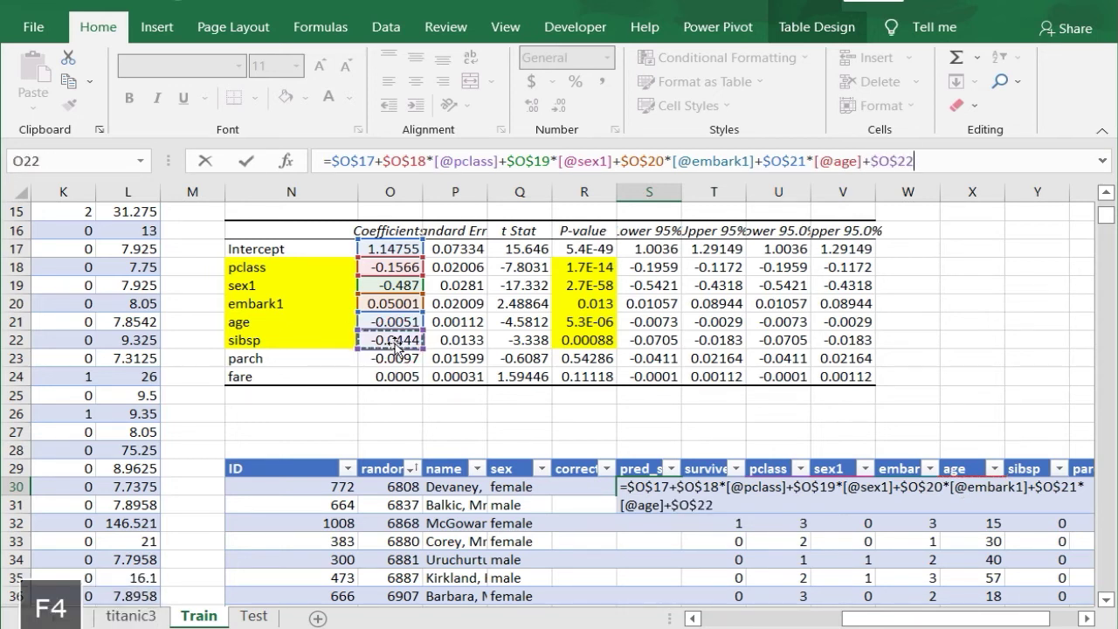
pyautogui.write('*')
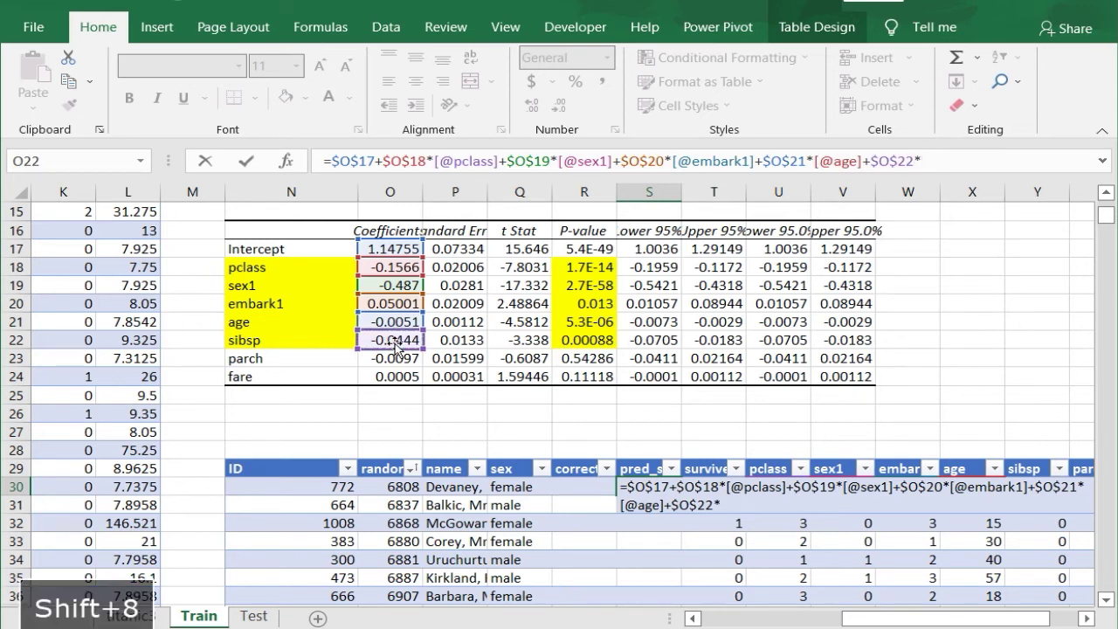
pyautogui.click(1027, 517)
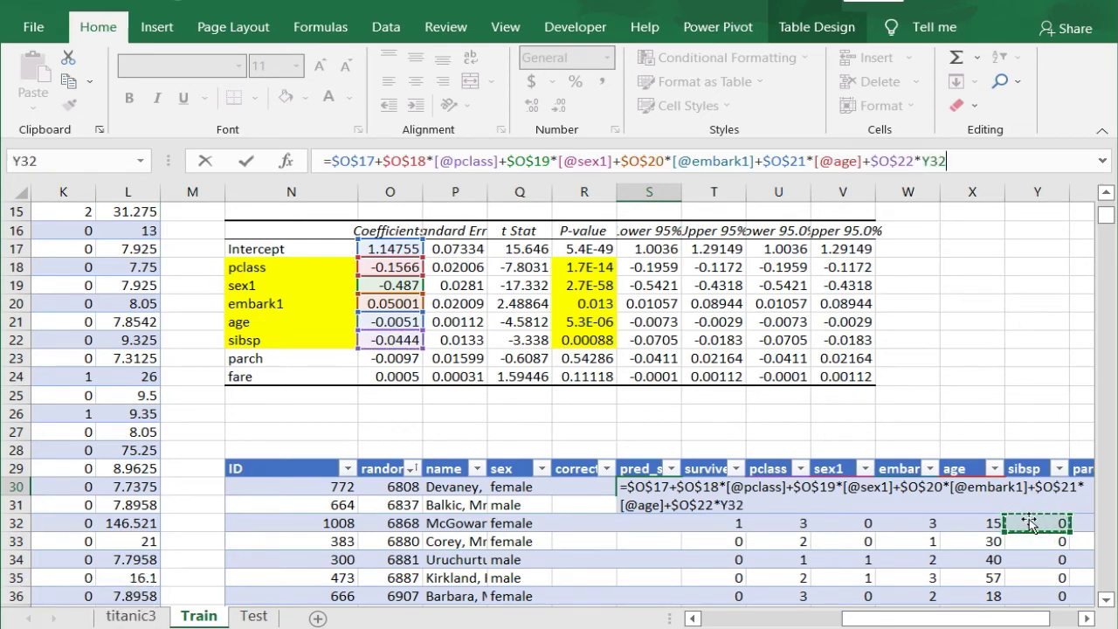
pyautogui.press('Up')
pyautogui.press('Up')
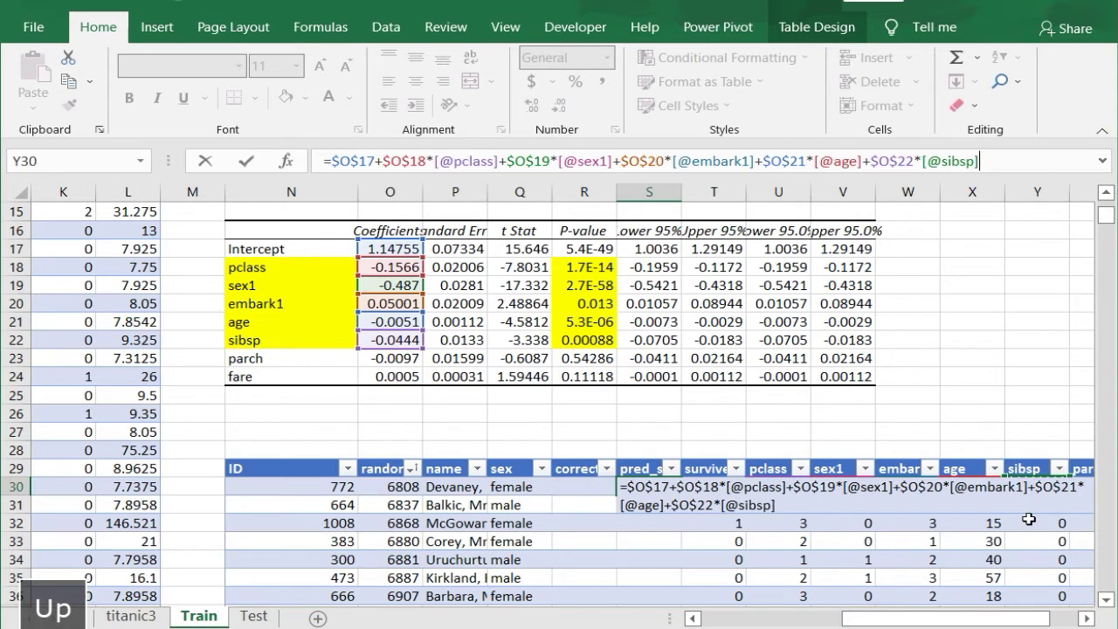
# Wrap the prediction formula in ROUND(…,0) so pred_survived shows 0 or 1 predictions
pyautogui.click(330, 162)
pyautogui.write('round')
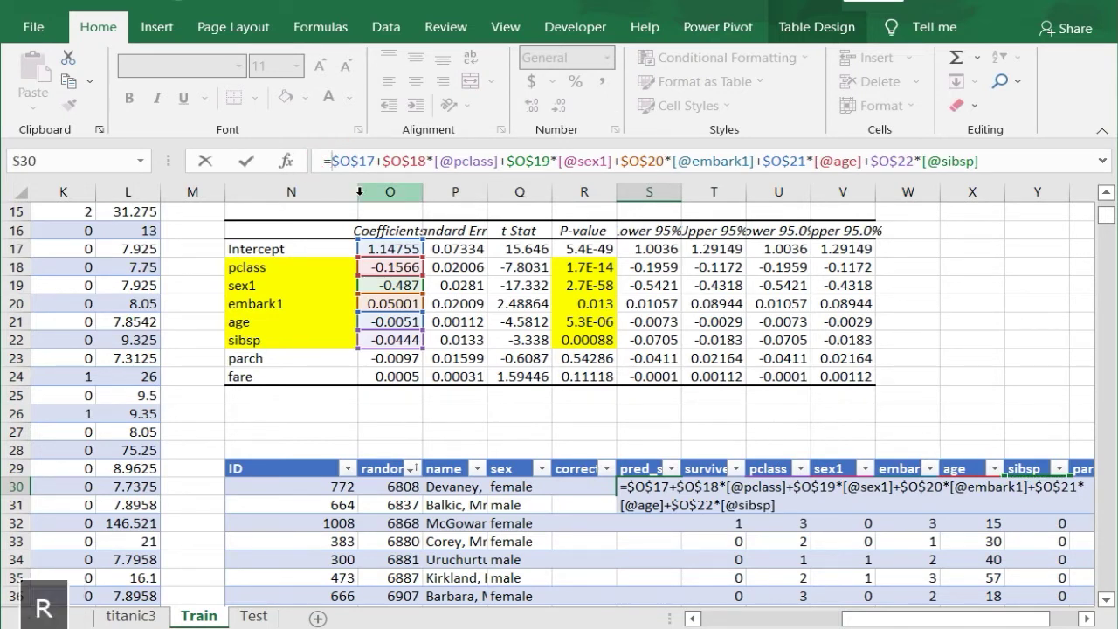
pyautogui.write('(')
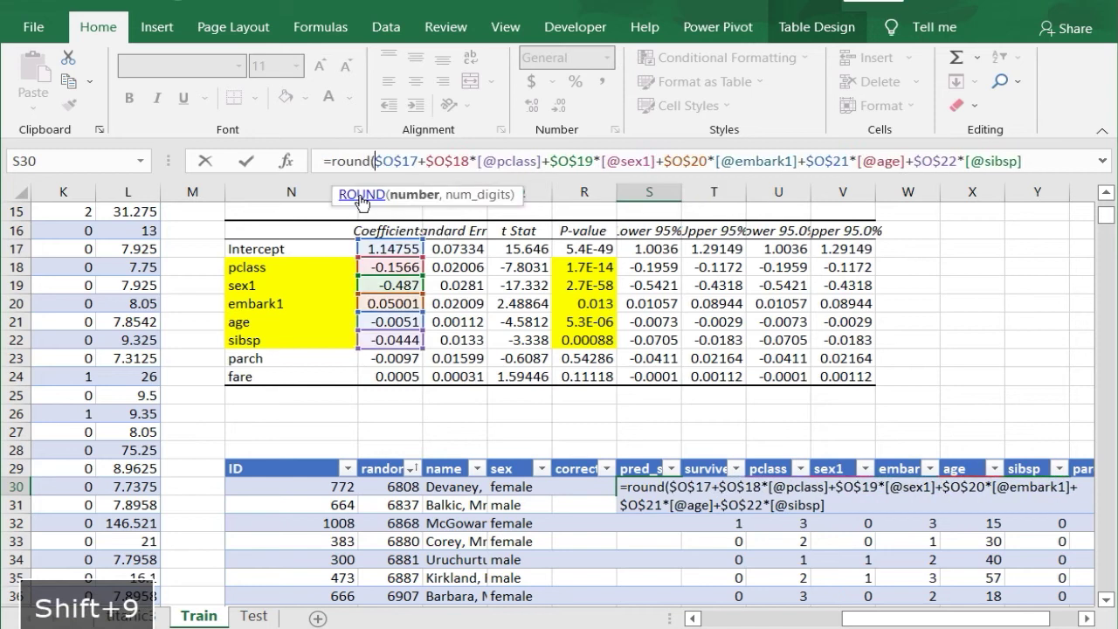
pyautogui.click(1036, 164)
pyautogui.write(',0)')
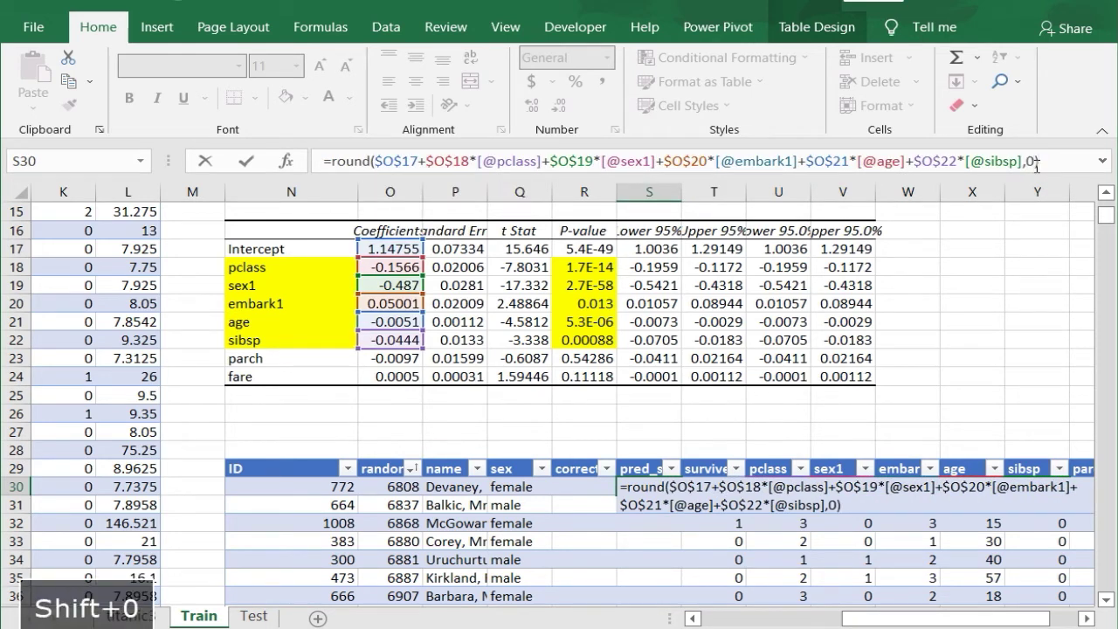
pyautogui.press('Return')
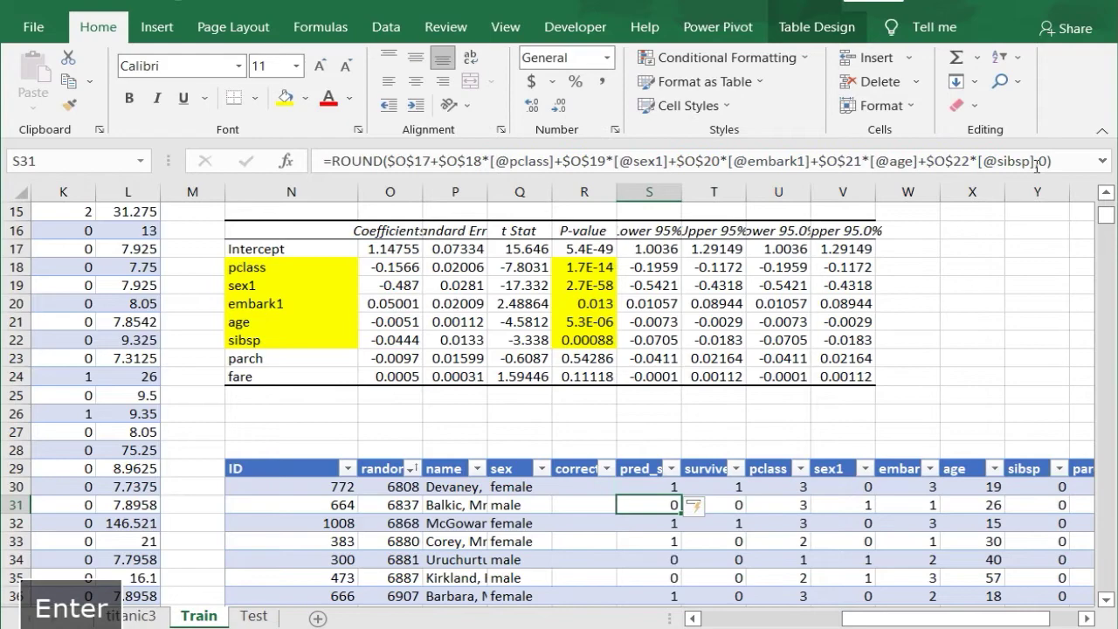
pyautogui.click(585, 485)
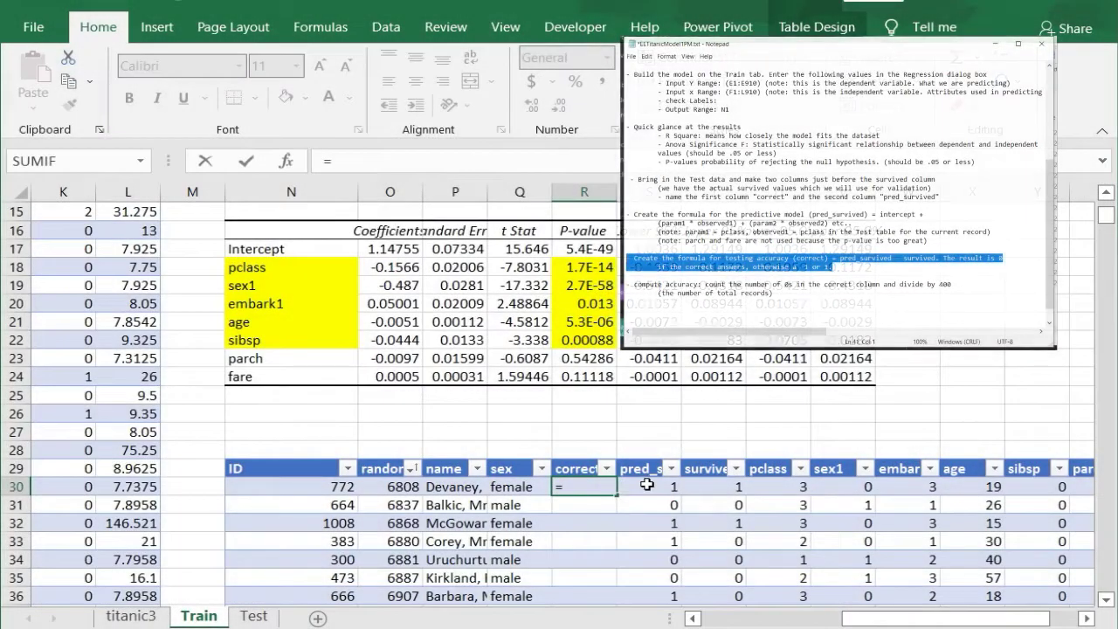
pyautogui.click(646, 485)
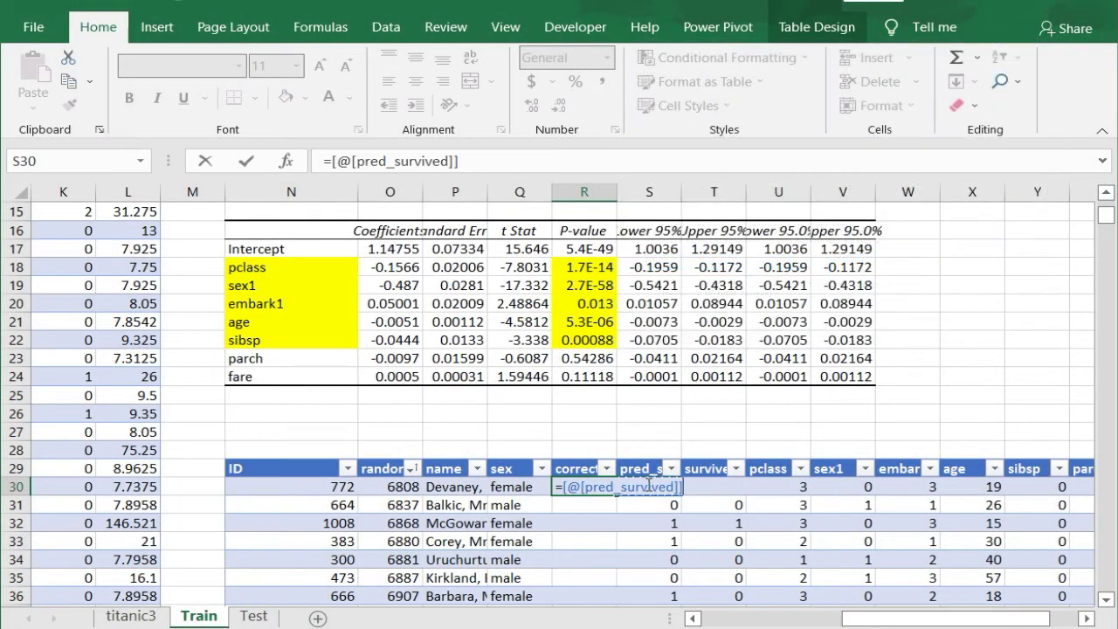
pyautogui.write('-')
pyautogui.click(709, 504)
pyautogui.press('Up')
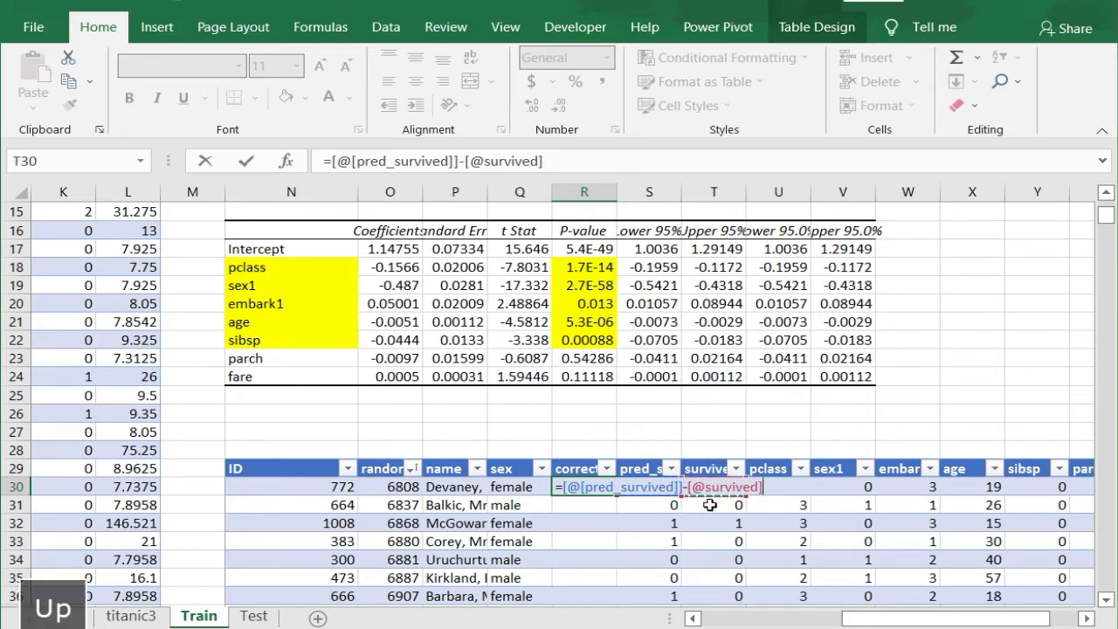
pyautogui.press('Return')
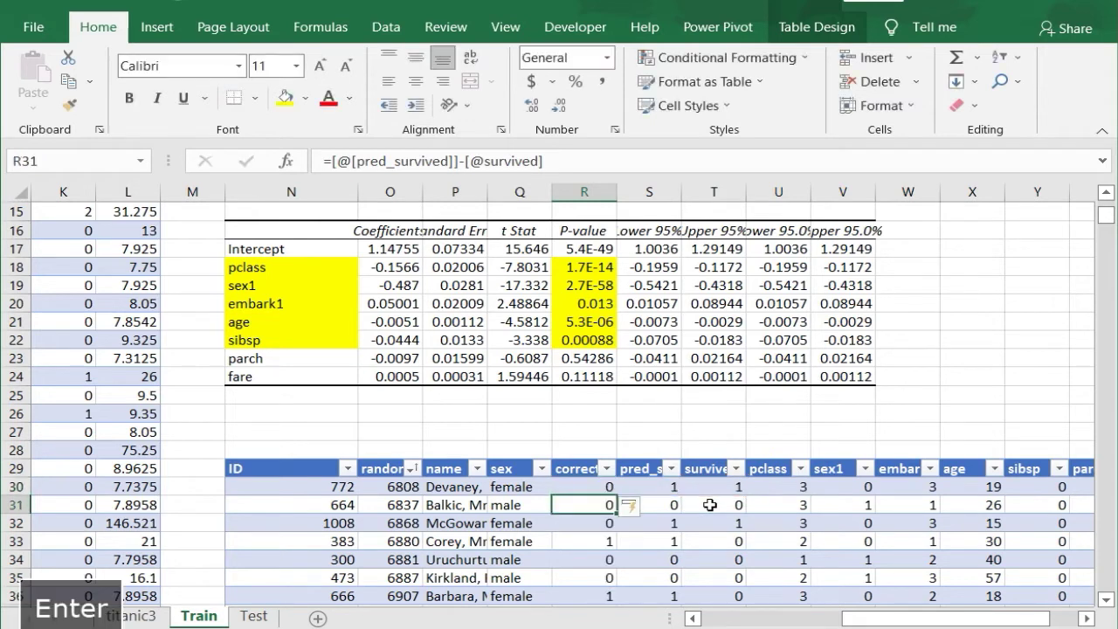
pyautogui.click(578, 418)
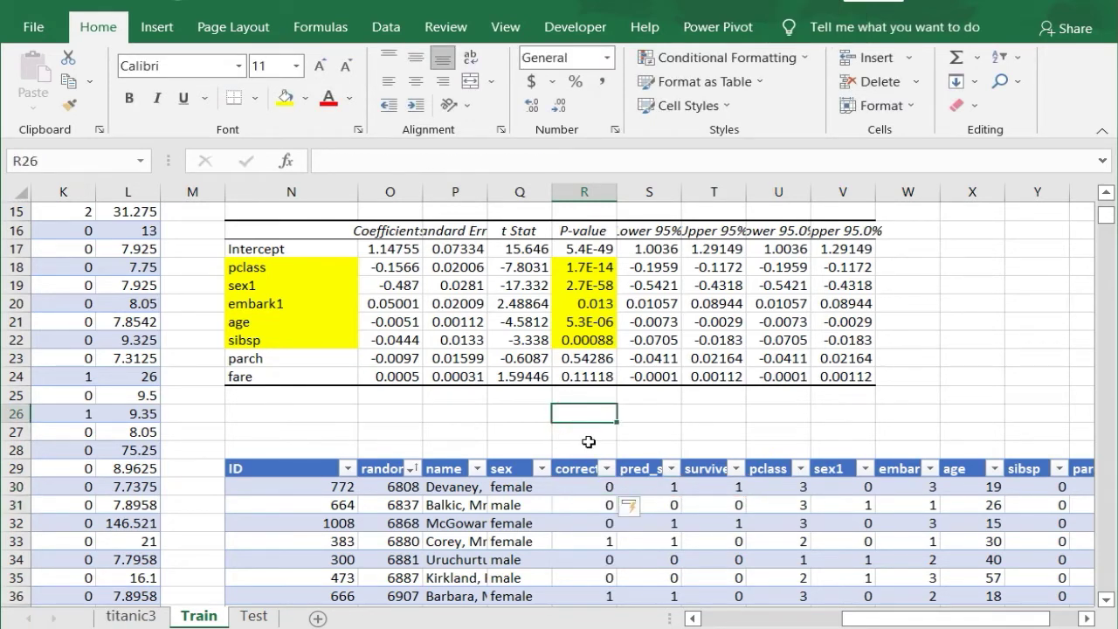
# Label R26 'correct' and add a COUNTIF-over-correct/400 accuracy cell in S26, formatted as percentage (79%)
pyautogui.write('correct')
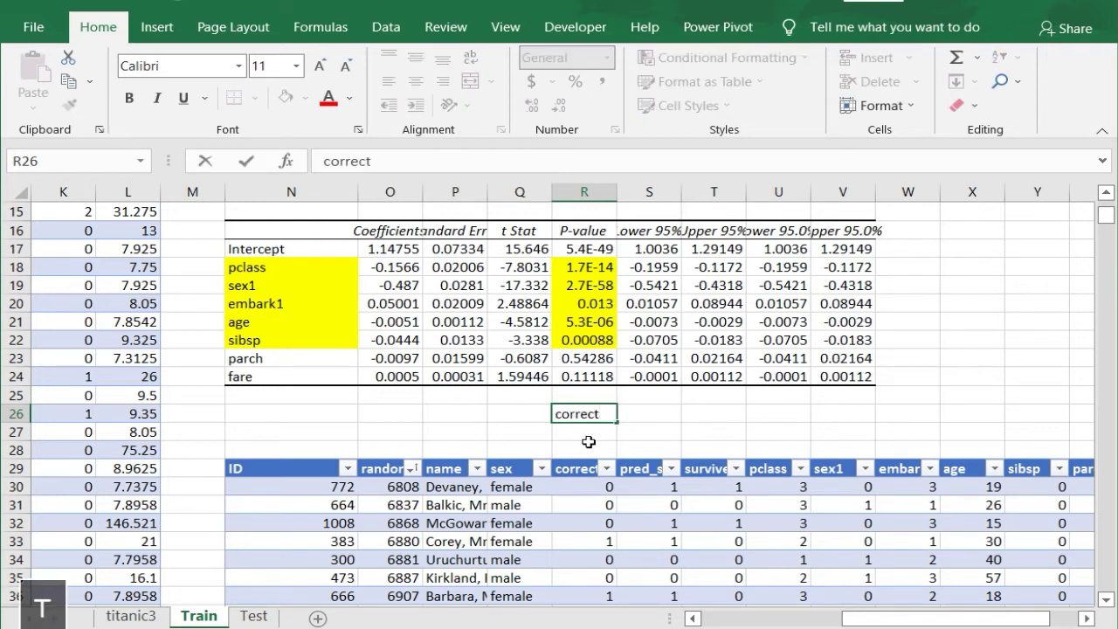
pyautogui.press('Right')
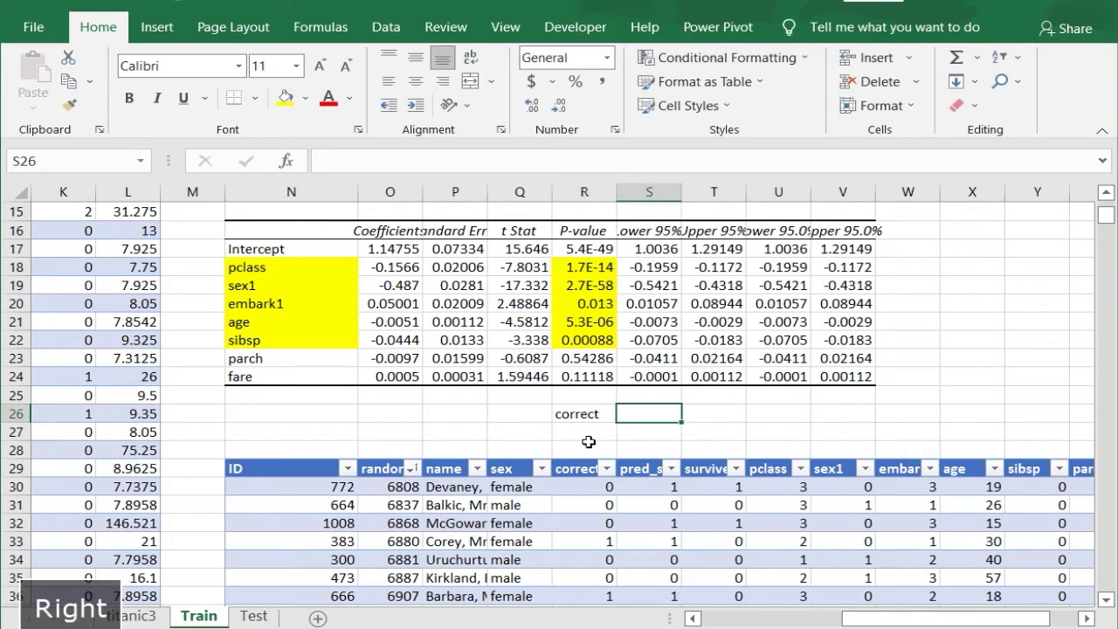
pyautogui.write('=cou')
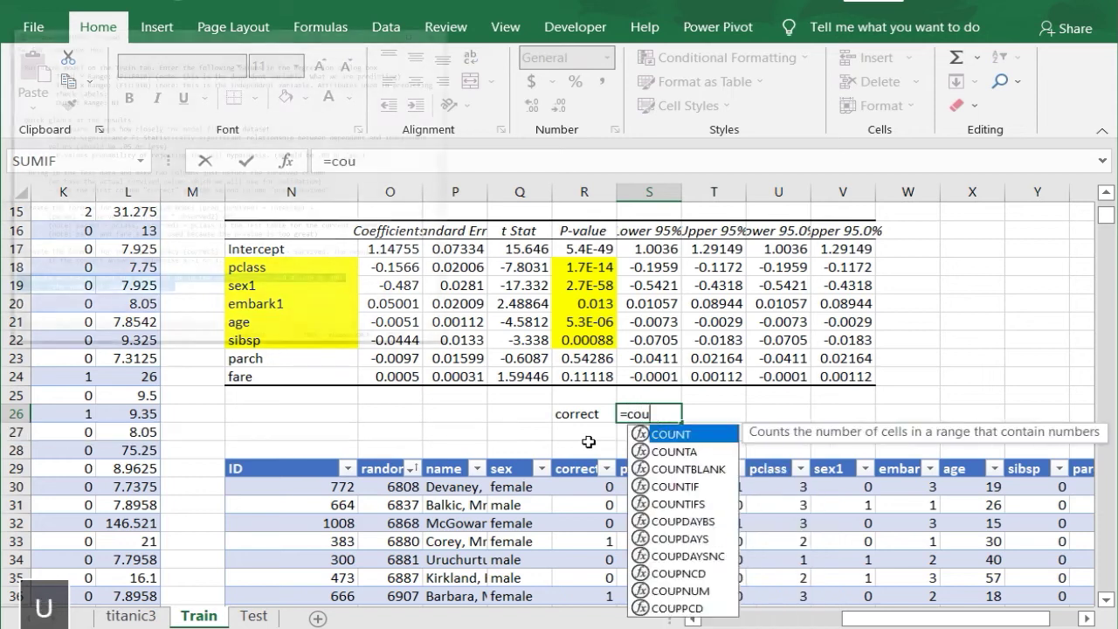
pyautogui.write('ntif(')
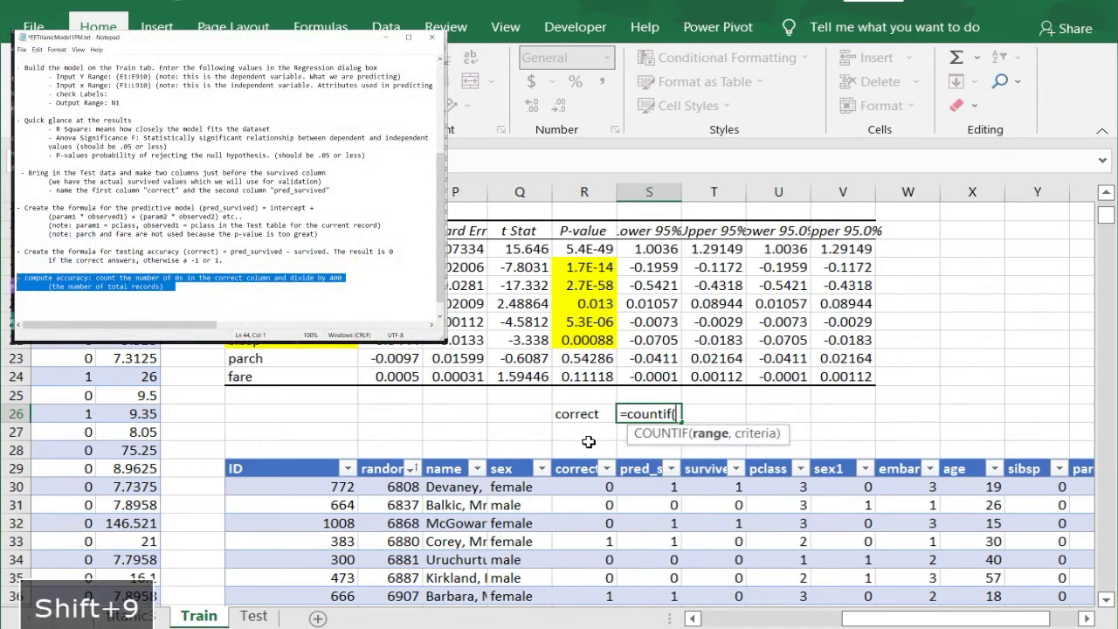
pyautogui.click(582, 471)
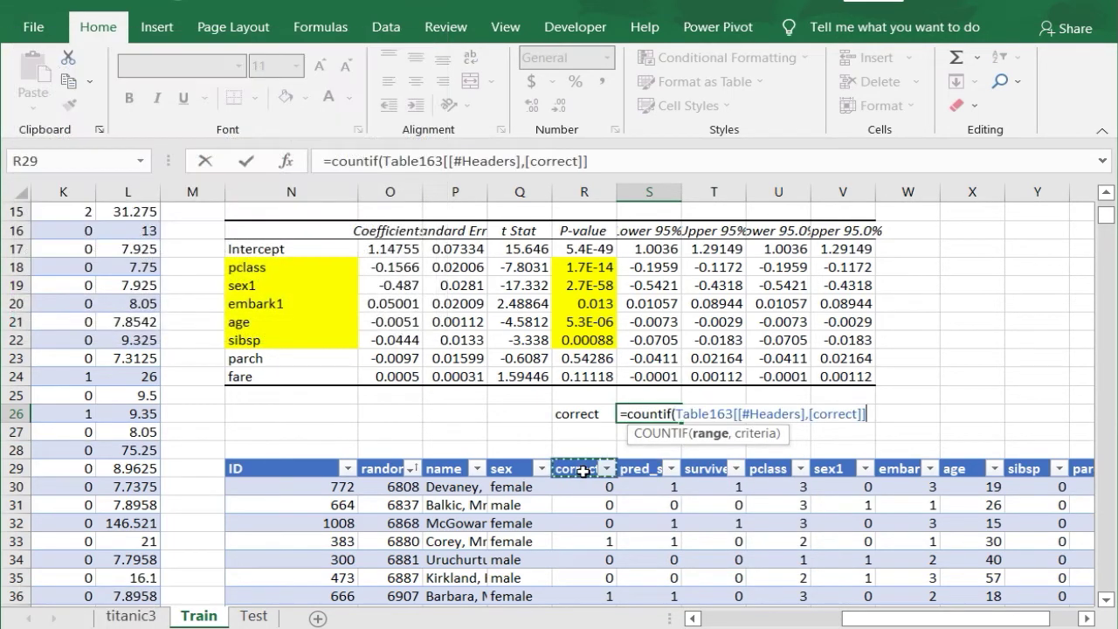
pyautogui.hotkey('ctrl', 'shift', 'Down')
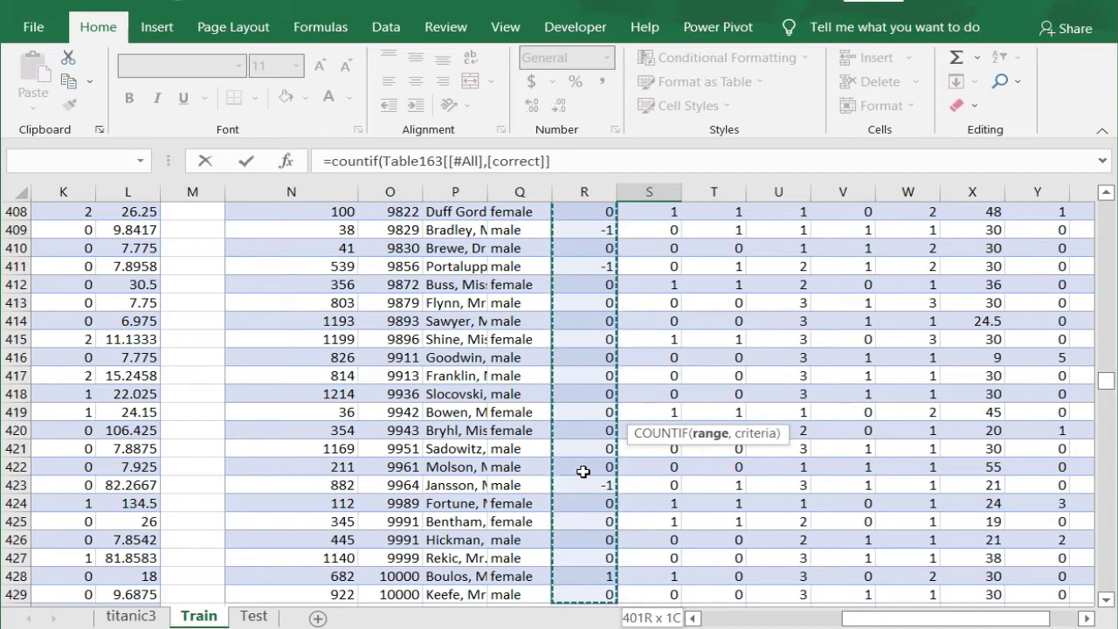
pyautogui.write(',1)/400')
pyautogui.press('Return')
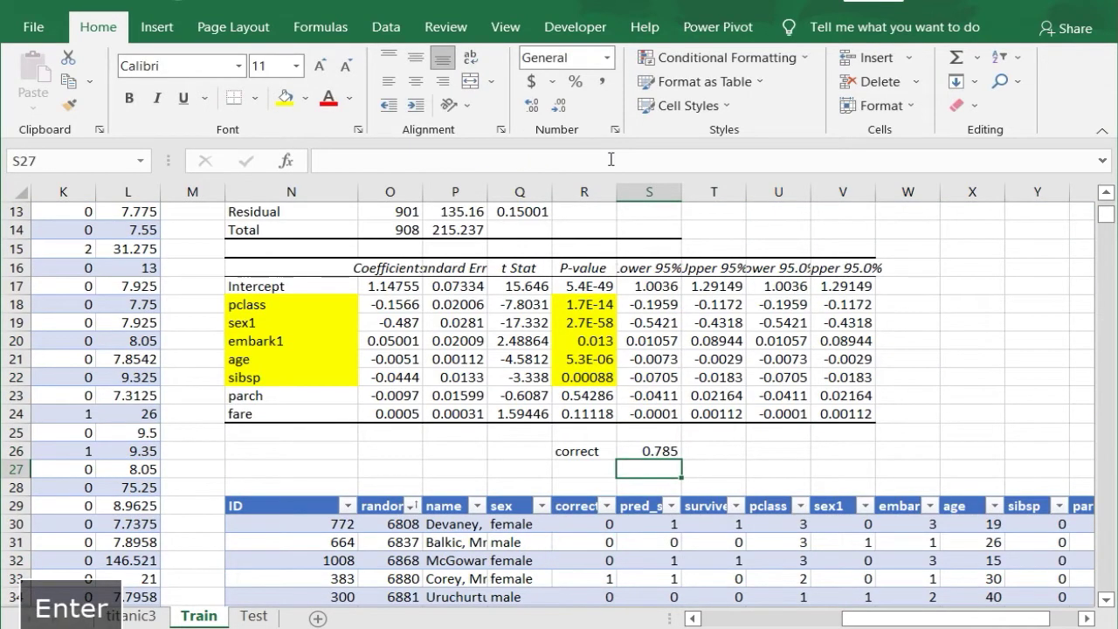
pyautogui.click(659, 451)
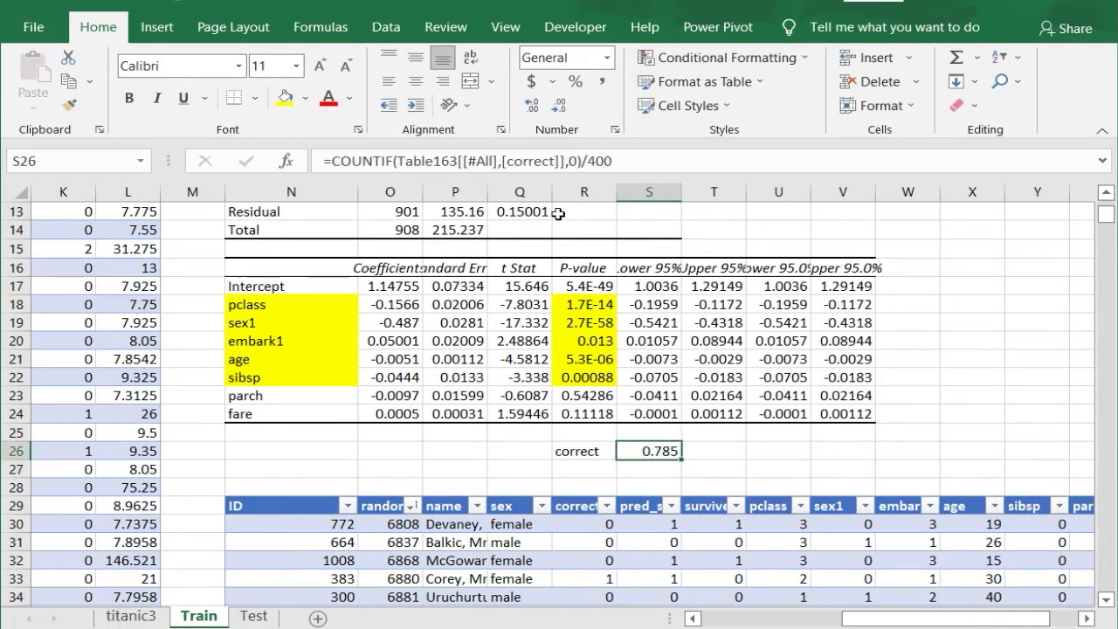
pyautogui.click(575, 81)
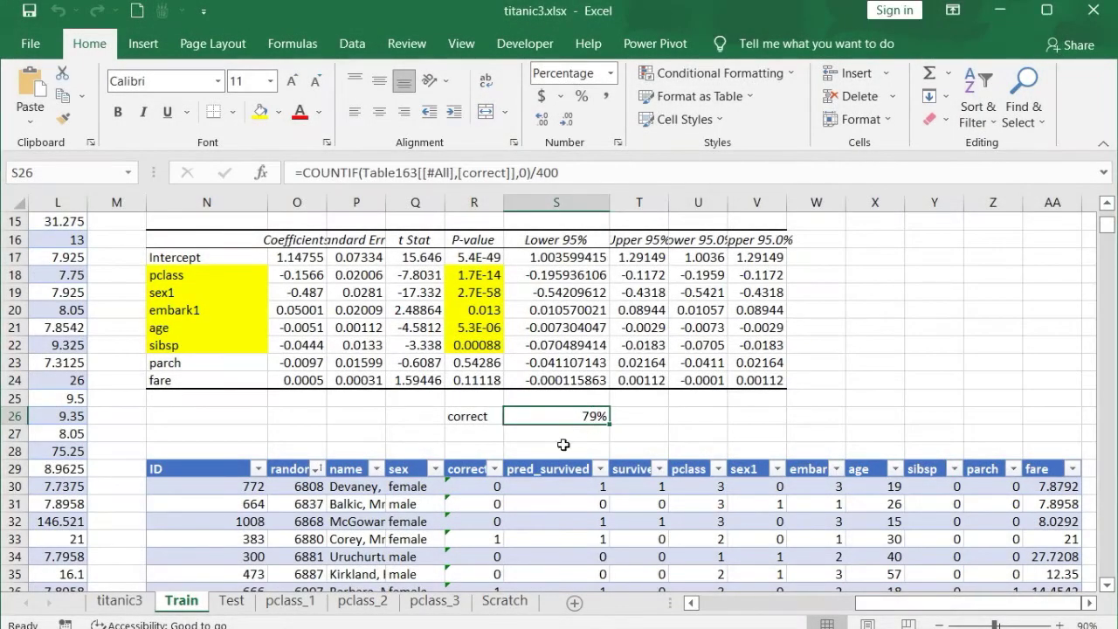
# Insert a table column left of pred_survived and paste 'pred_survived_arry' as its header
pyautogui.click(557, 470)
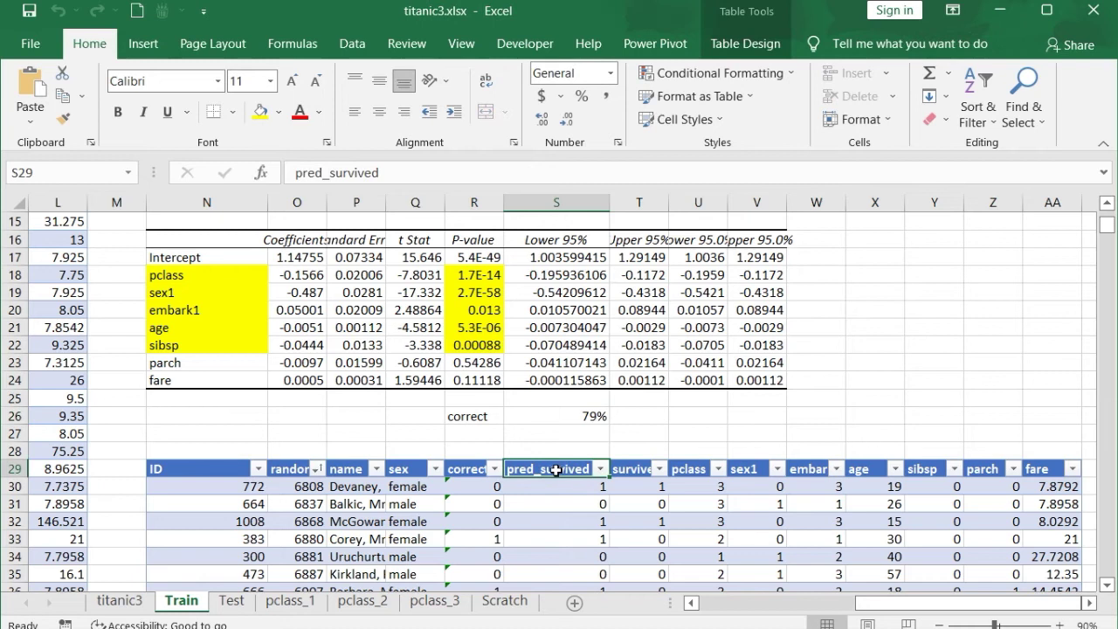
pyautogui.rightClick(556, 470)
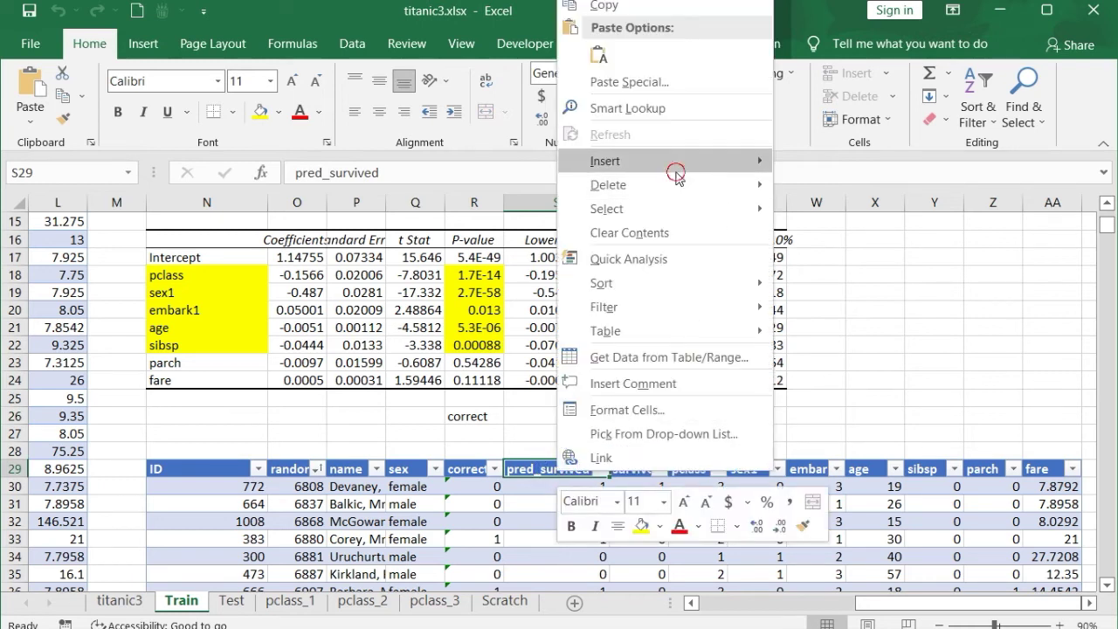
pyautogui.moveTo(673, 164)
pyautogui.click(829, 166)
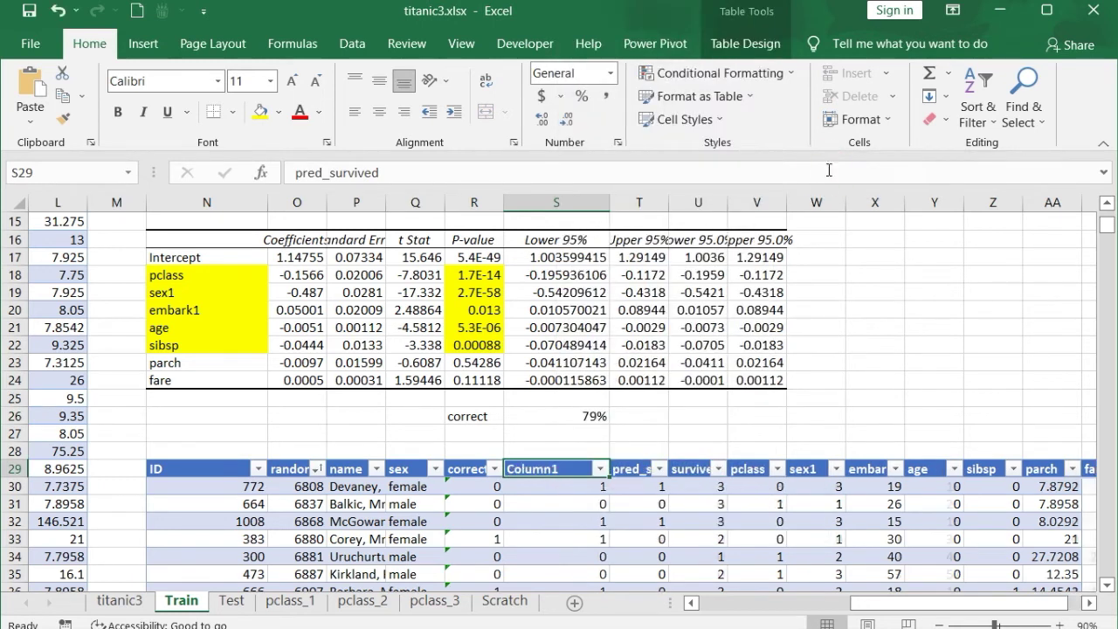
pyautogui.click(570, 467)
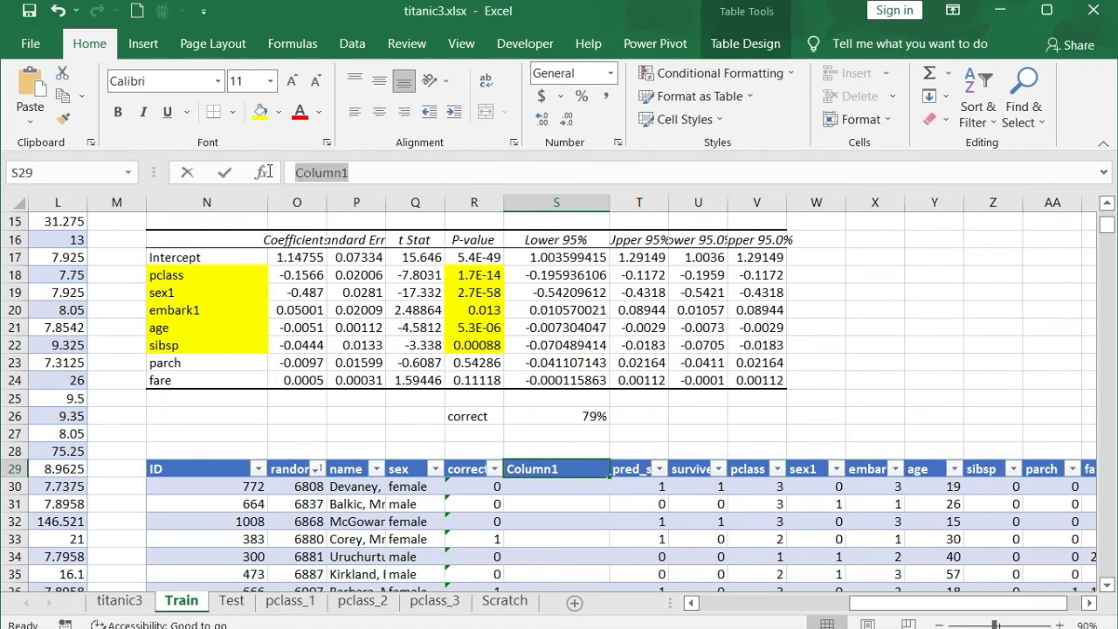
pyautogui.doubleClick(363, 170)
pyautogui.write('pred_survived_arry')
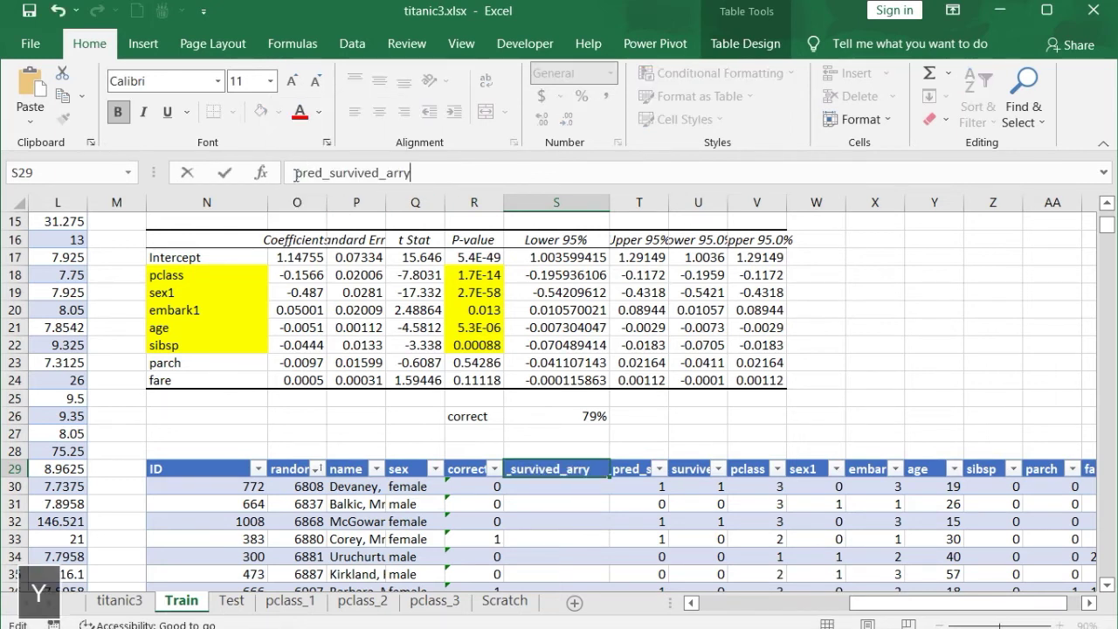
# In S30 enter the array formula =ROUND($O$17+SUM($O$18:$O$22*TRANSPOSE(Table163[@[pclass]:[sibsp]])),0)
pyautogui.click(564, 487)
pyautogui.write('=round(')
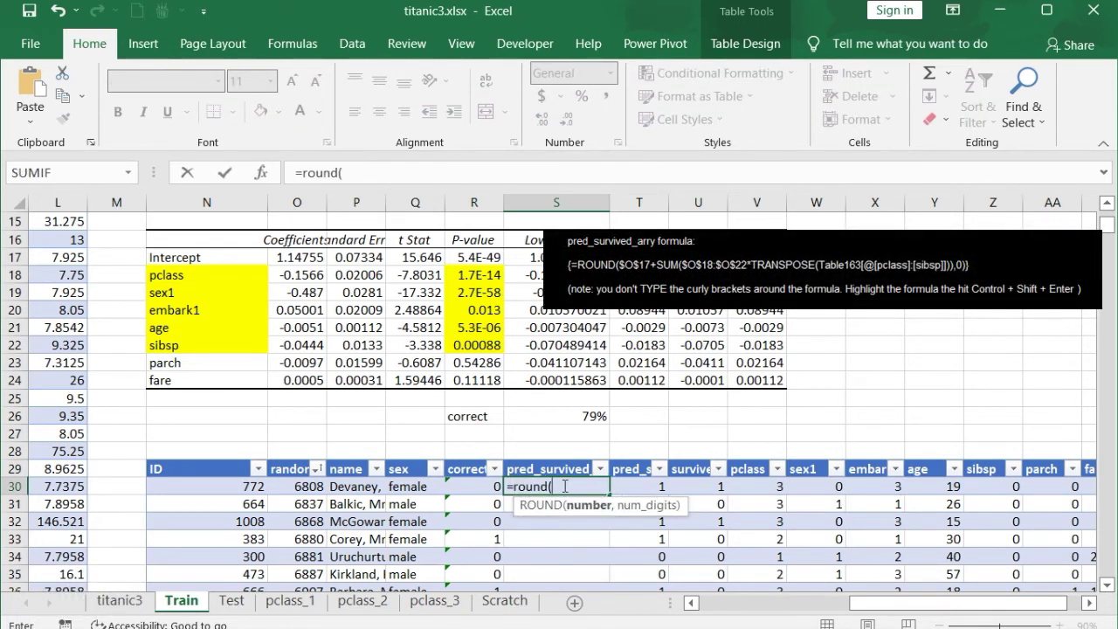
pyautogui.click(288, 257)
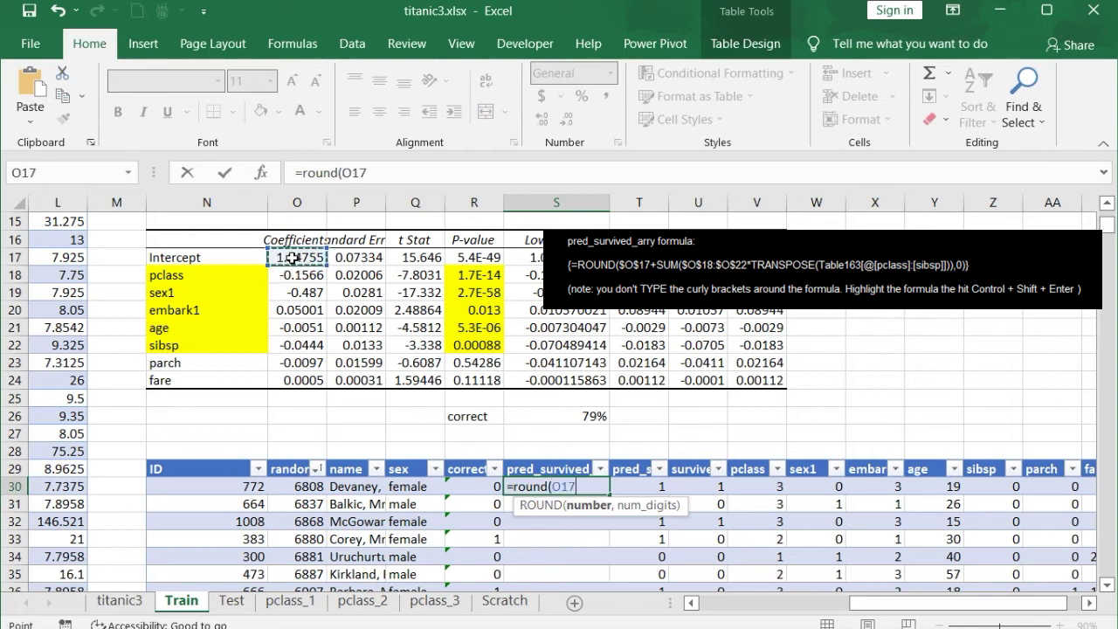
pyautogui.press('F4')
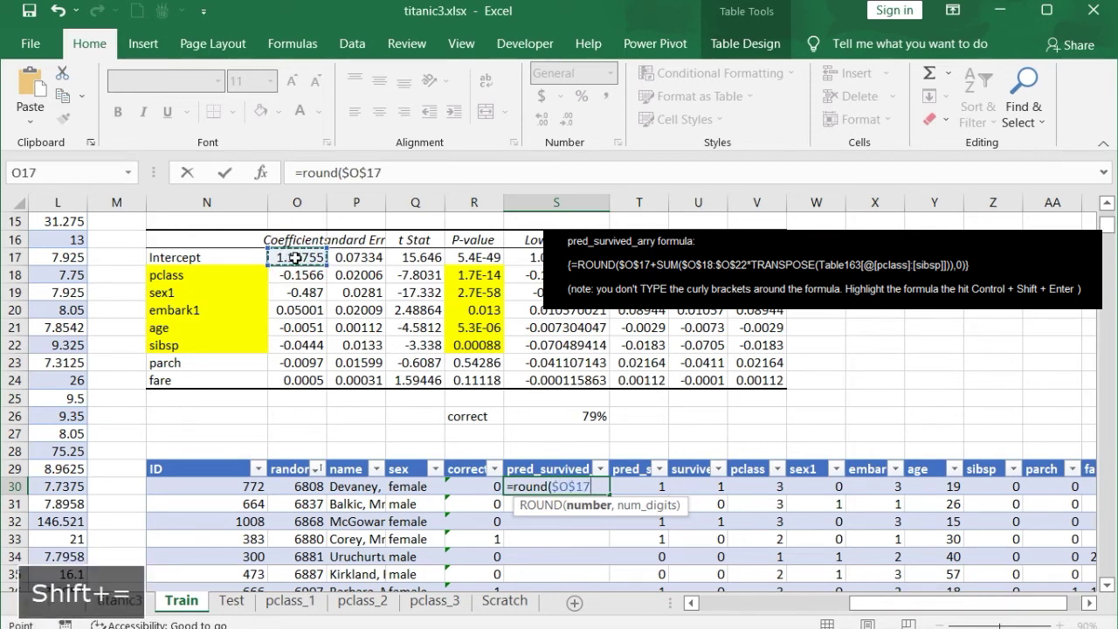
pyautogui.write('+sum(')
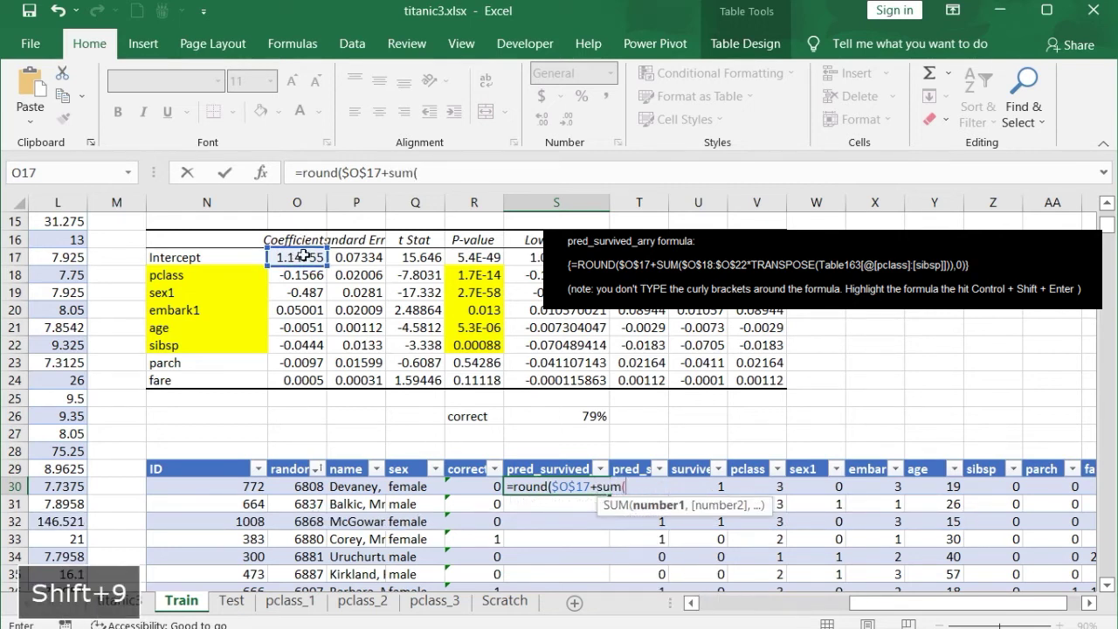
pyautogui.moveTo(295, 274); pyautogui.dragTo(290, 349)
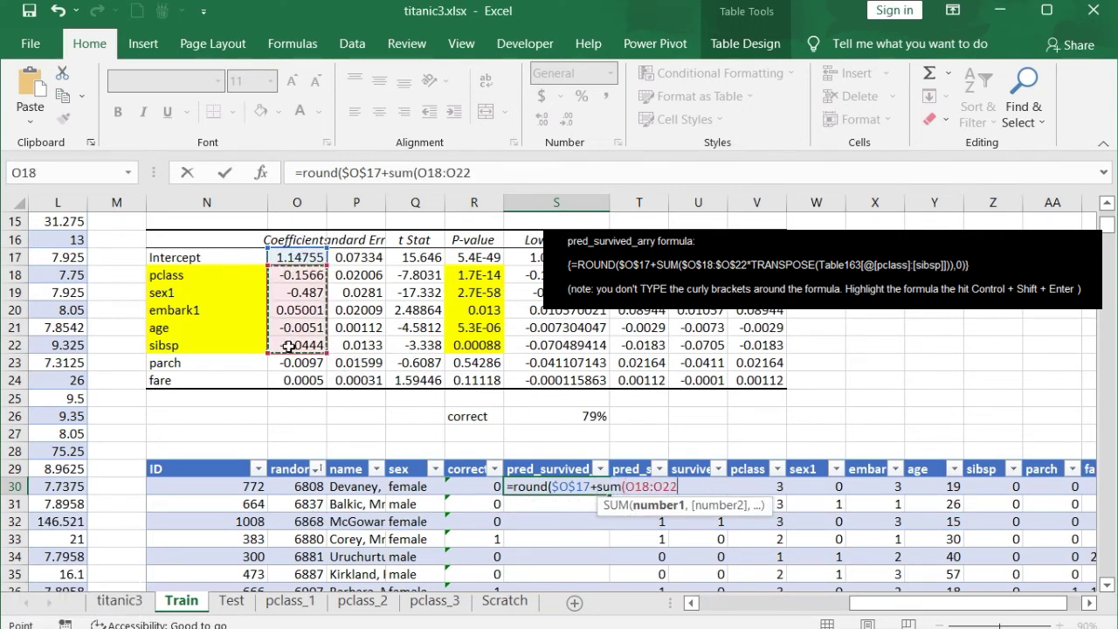
pyautogui.press('F4')
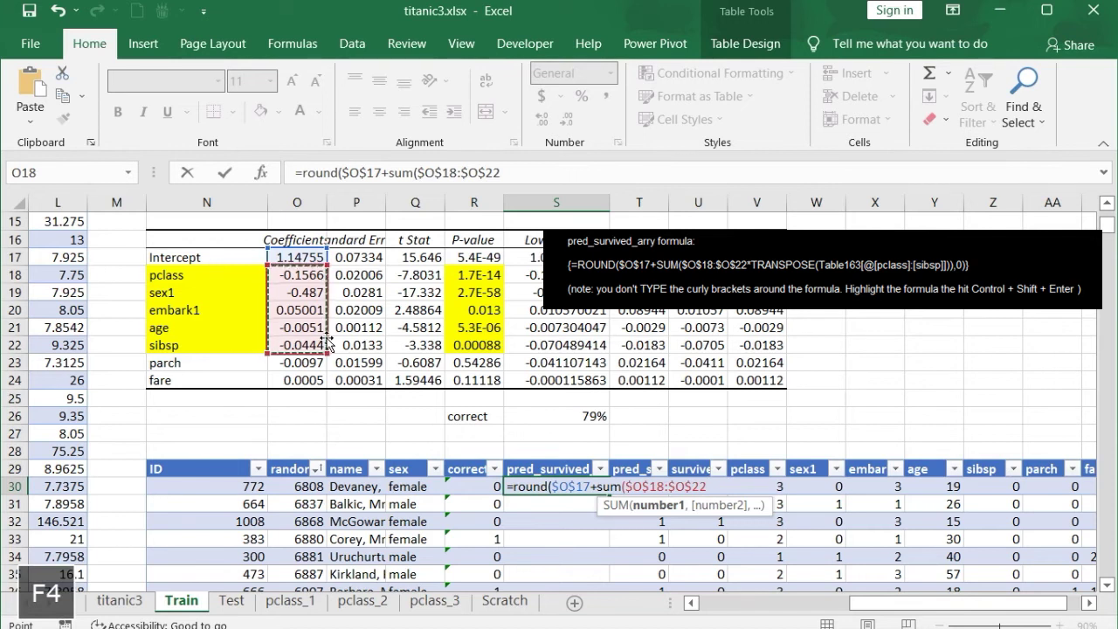
pyautogui.write('*')
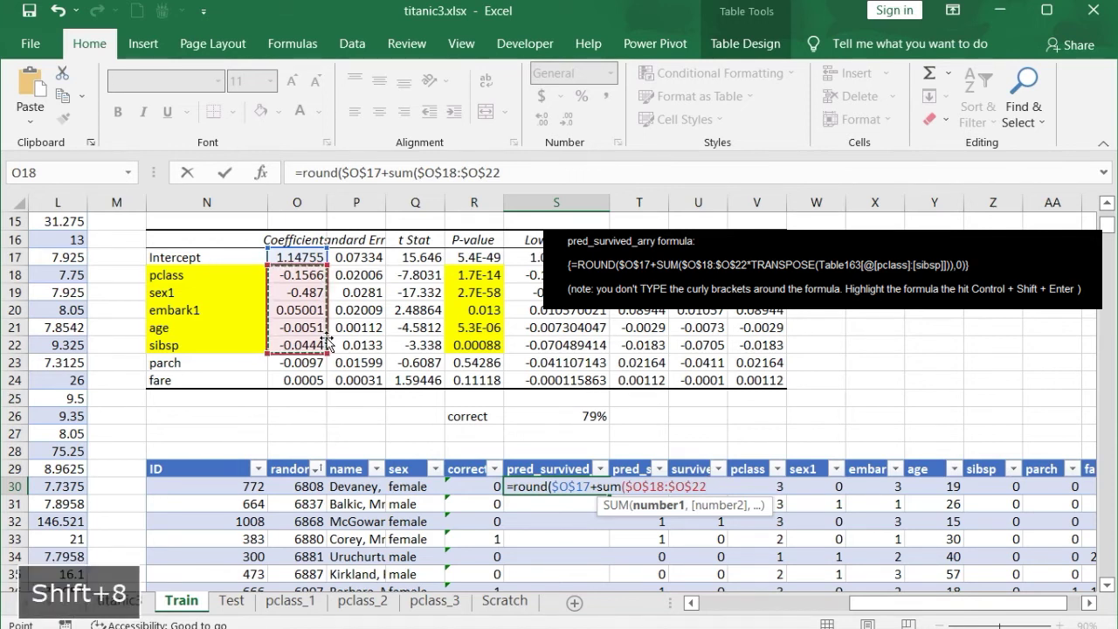
pyautogui.write('tr')
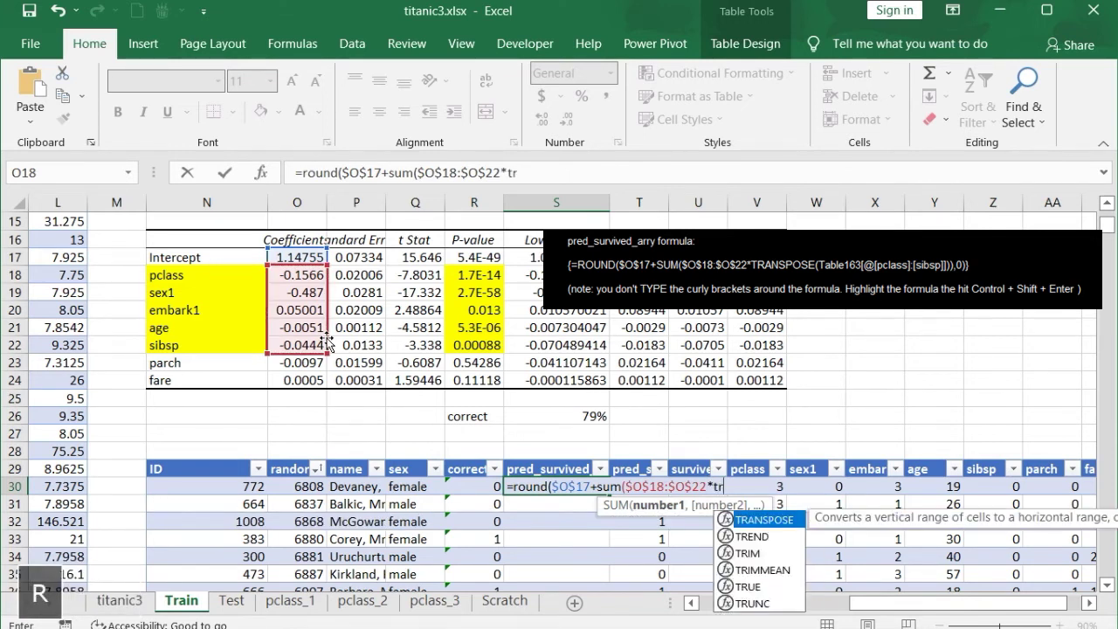
pyautogui.write('anspose(')
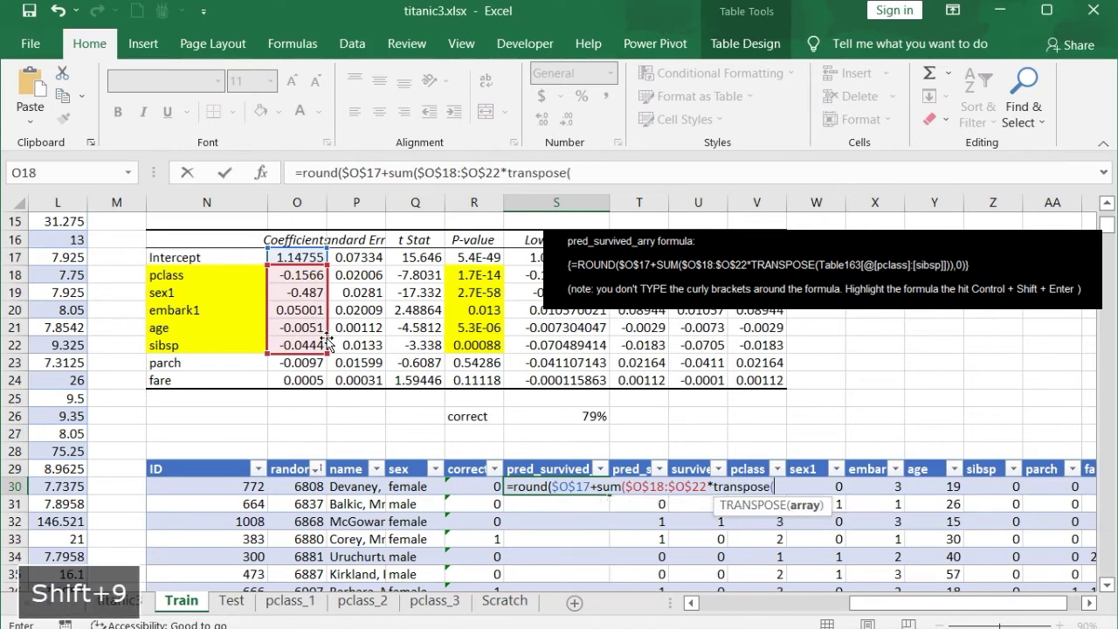
pyautogui.click(1007, 483)
pyautogui.moveTo(1007, 483); pyautogui.dragTo(765, 482)
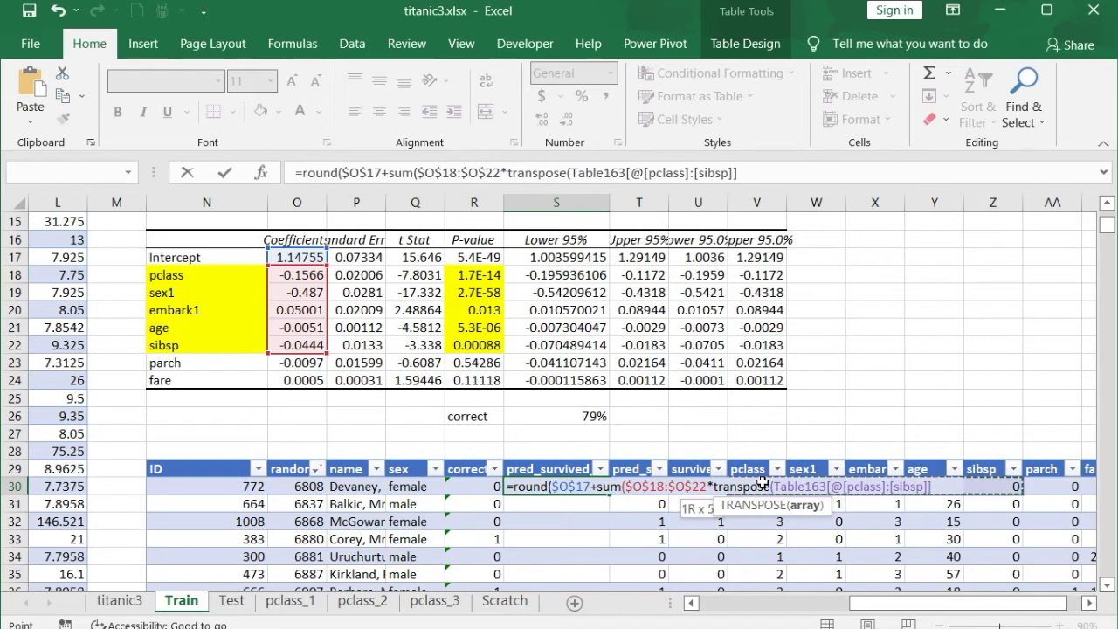
pyautogui.write('))')
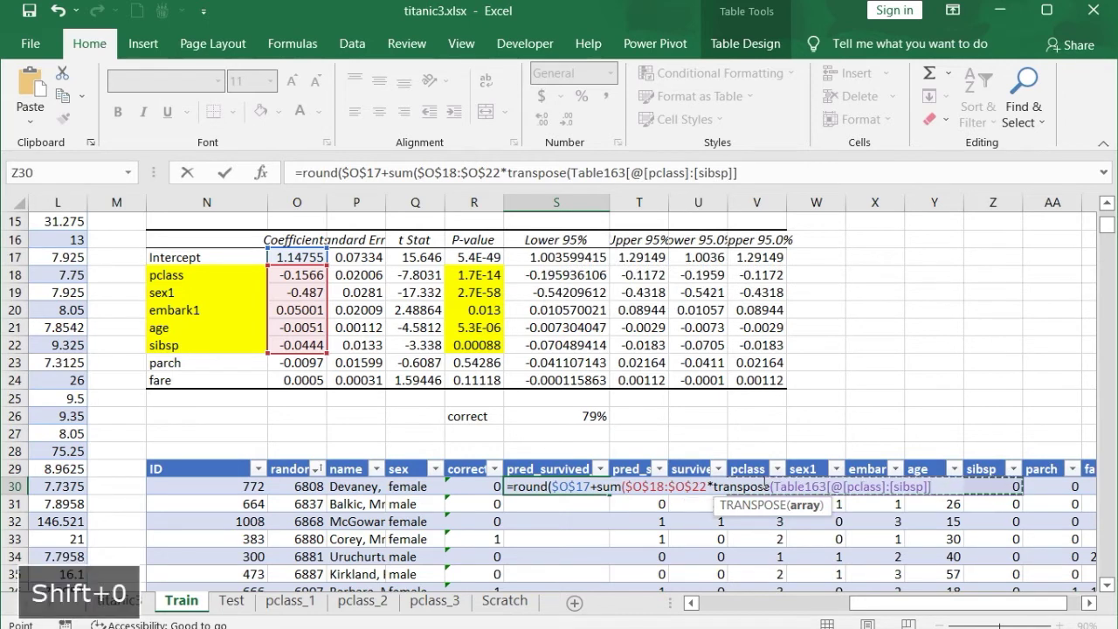
pyautogui.write(',0')
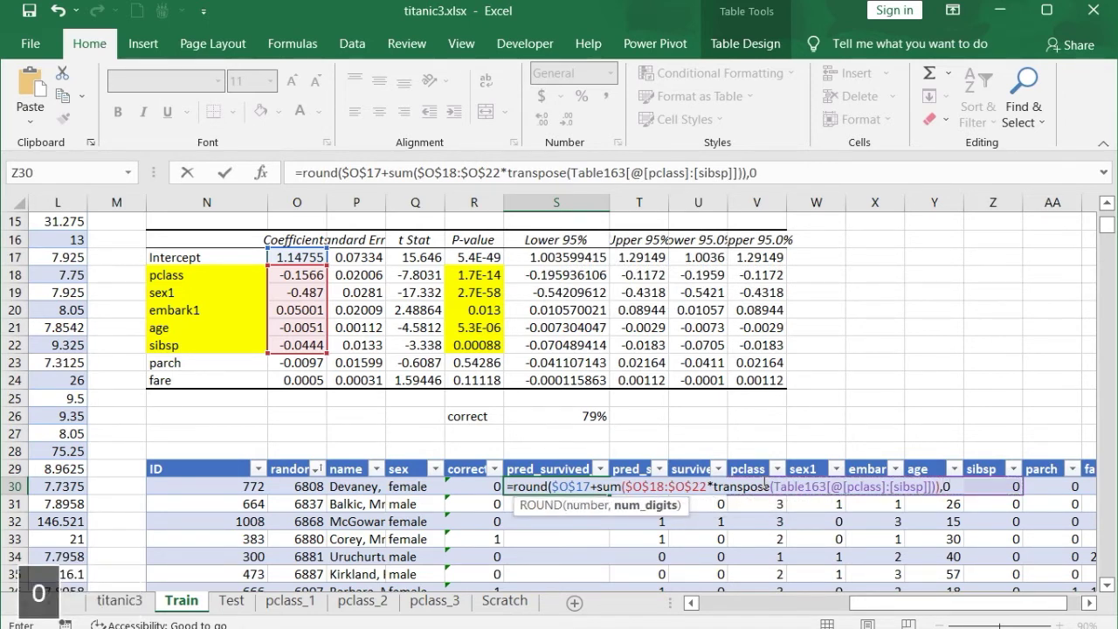
pyautogui.write(')')
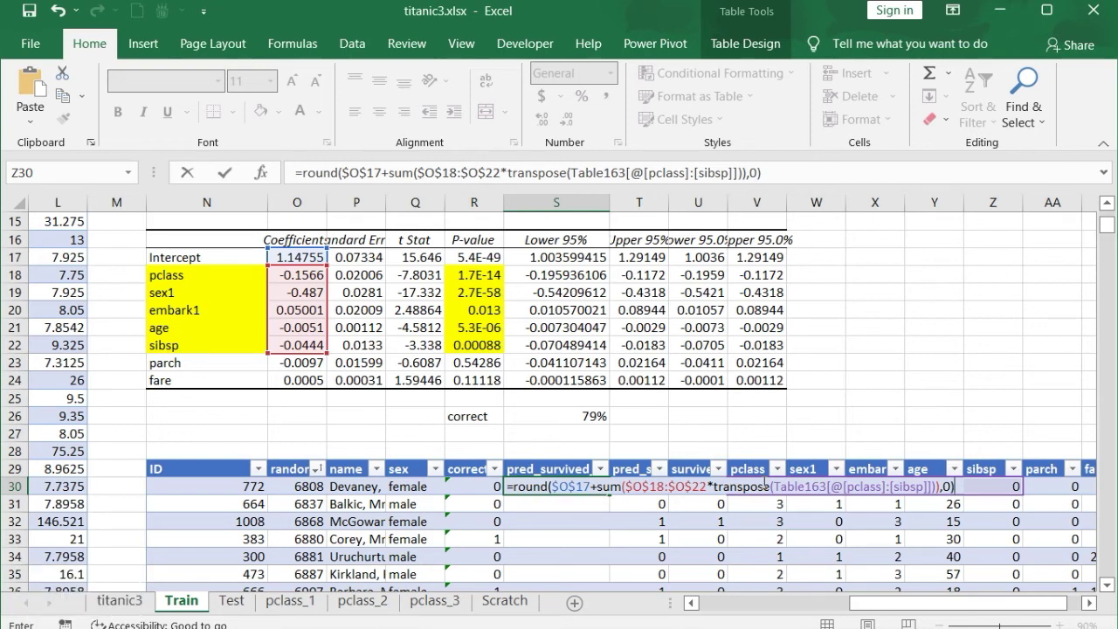
pyautogui.hotkey('ctrl', 'shift', 'Return')
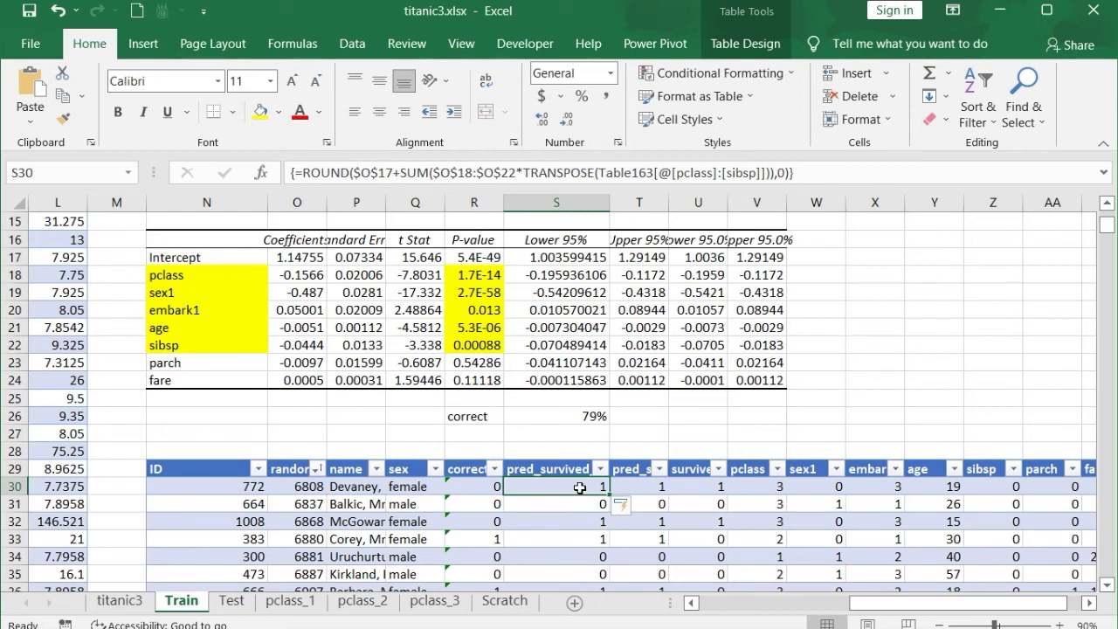
pyautogui.click(480, 488)
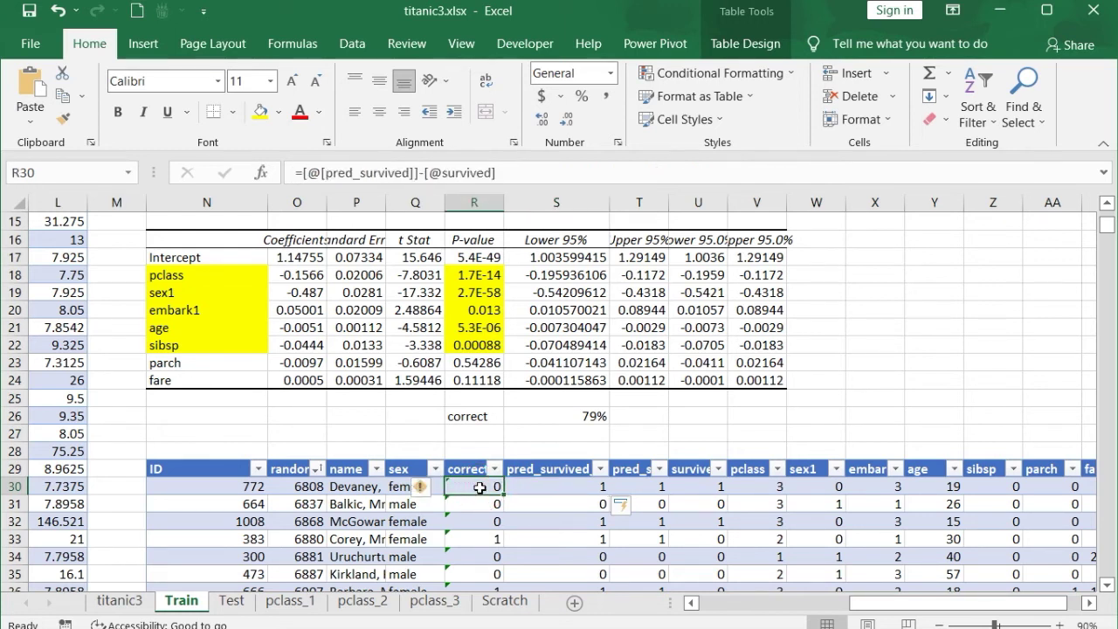
pyautogui.click(549, 483)
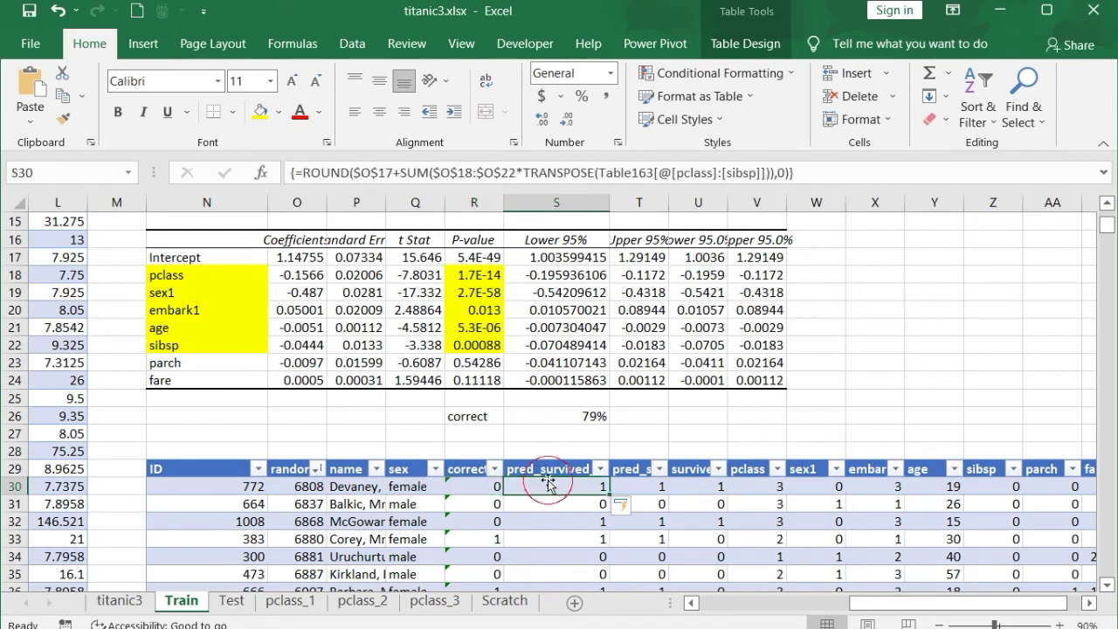
pyautogui.click(664, 489)
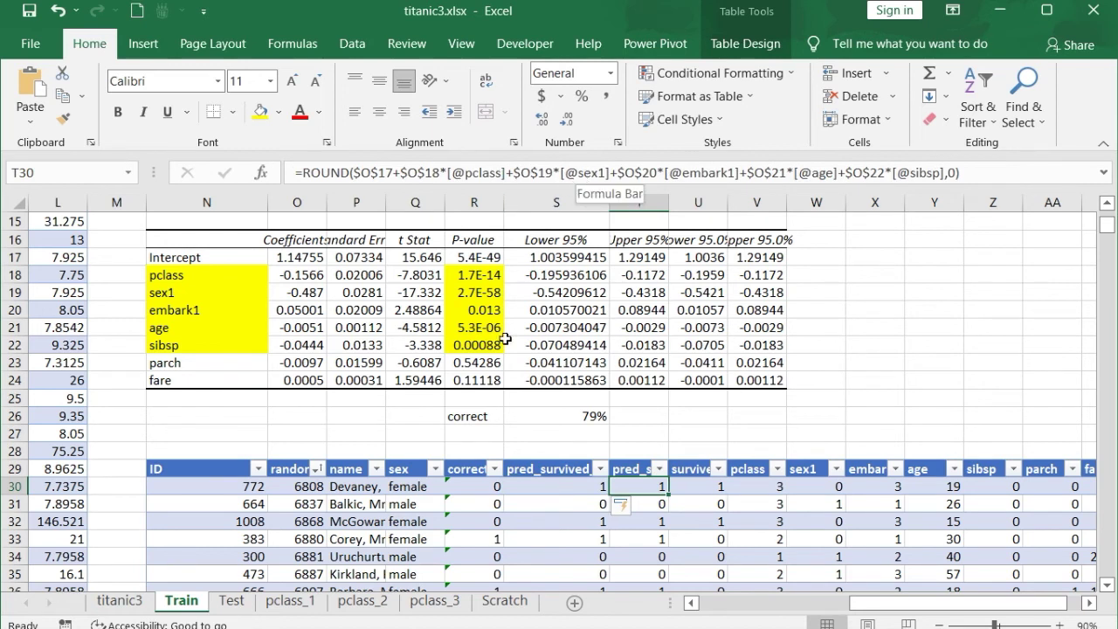
pyautogui.click(586, 489)
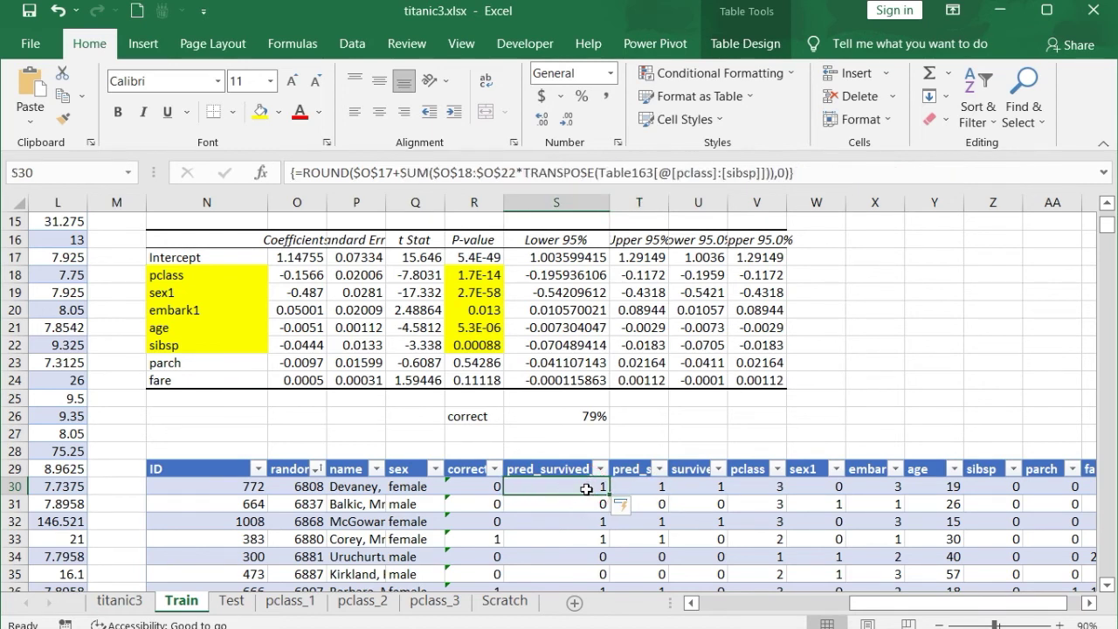
pyautogui.click(575, 416)
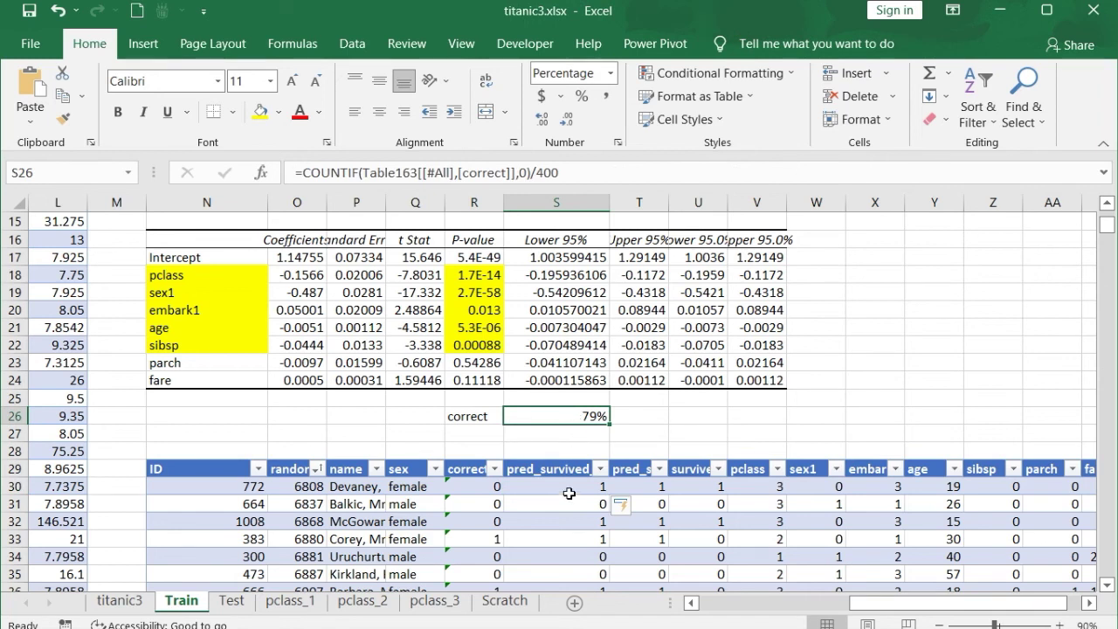
# Replace the correct formula with =[@[pred_survived_arry]]-[@[pred_survived]] and fill it down the column
pyautogui.click(492, 488)
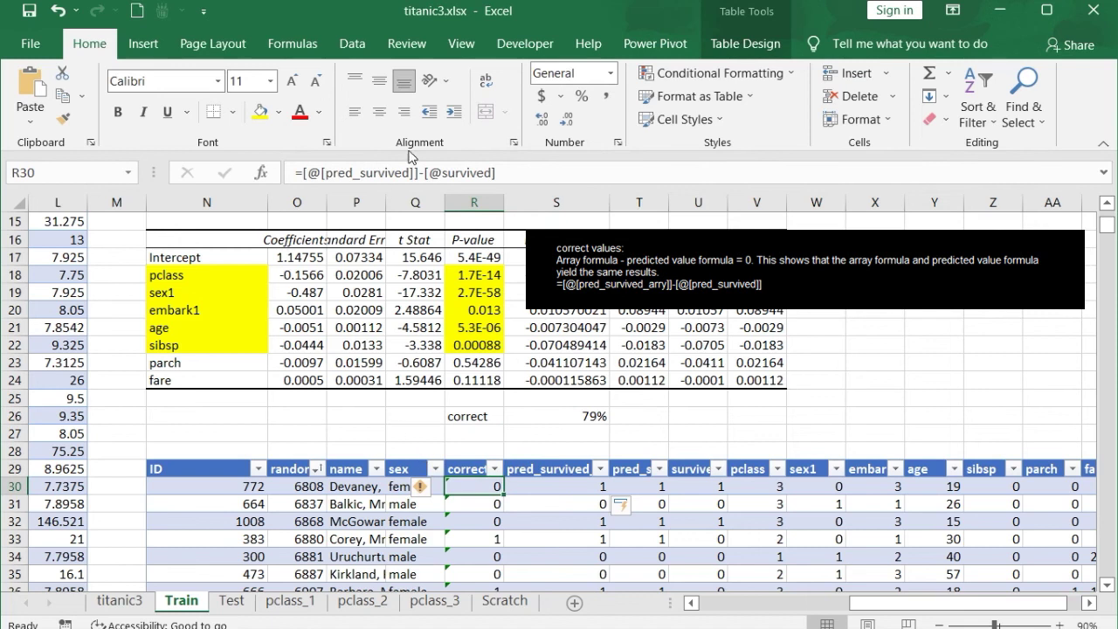
pyautogui.moveTo(521, 175); pyautogui.dragTo(295, 173)
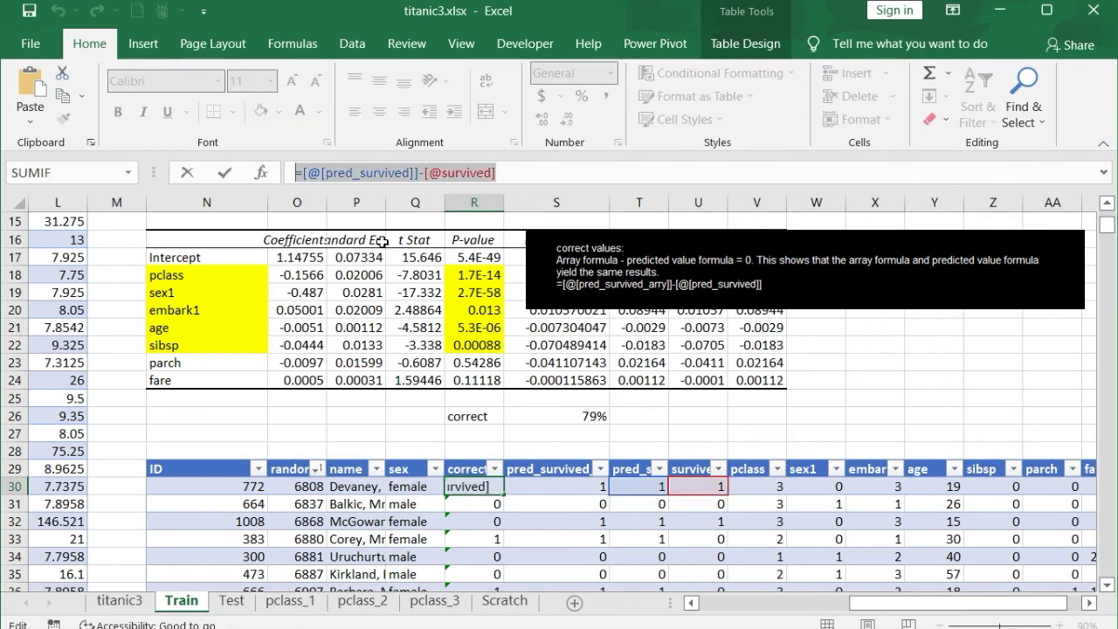
pyautogui.write('=')
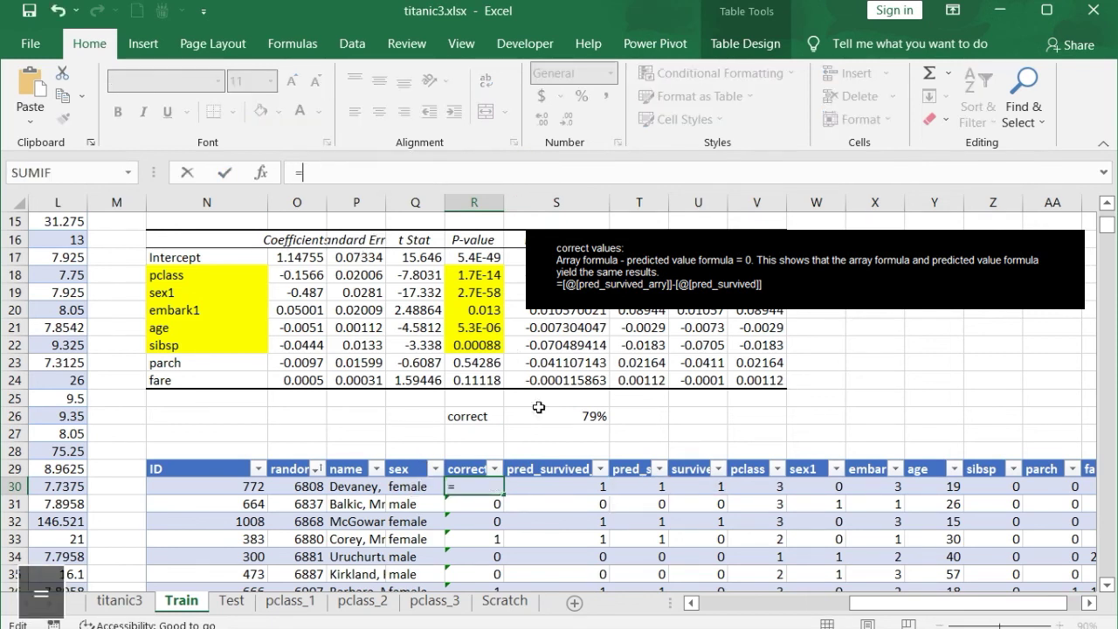
pyautogui.click(558, 488)
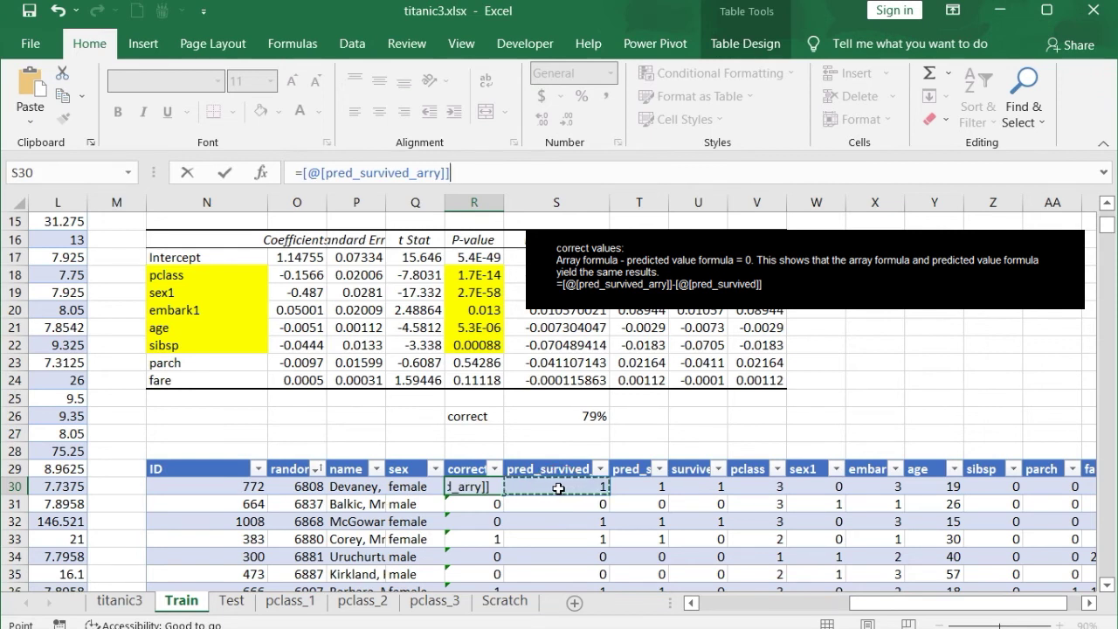
pyautogui.write('-')
pyautogui.click(625, 479)
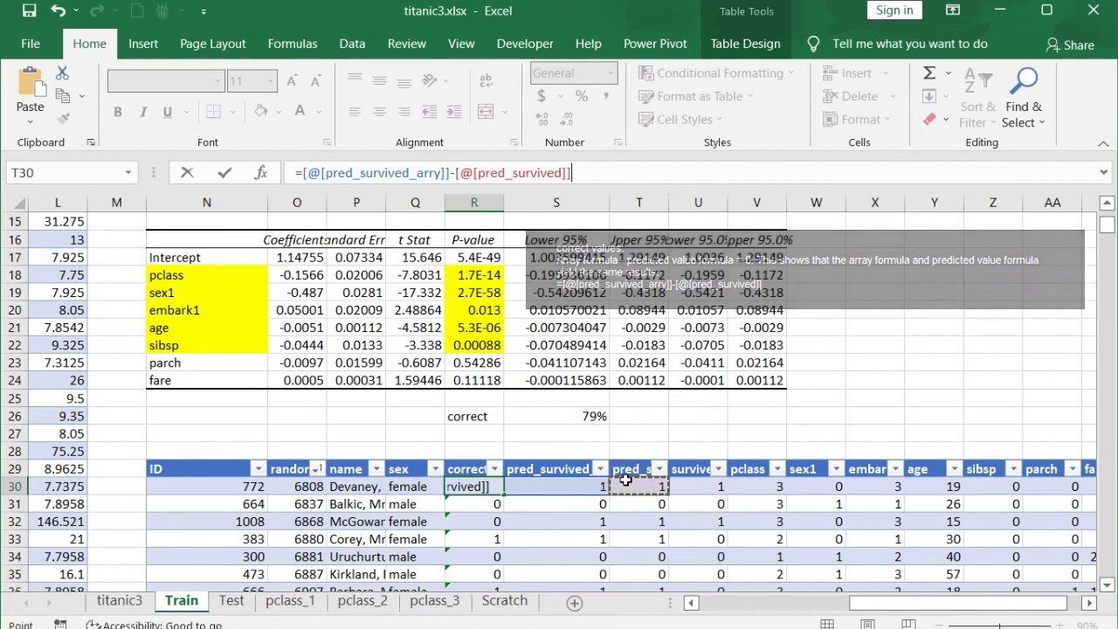
pyautogui.press('Return')
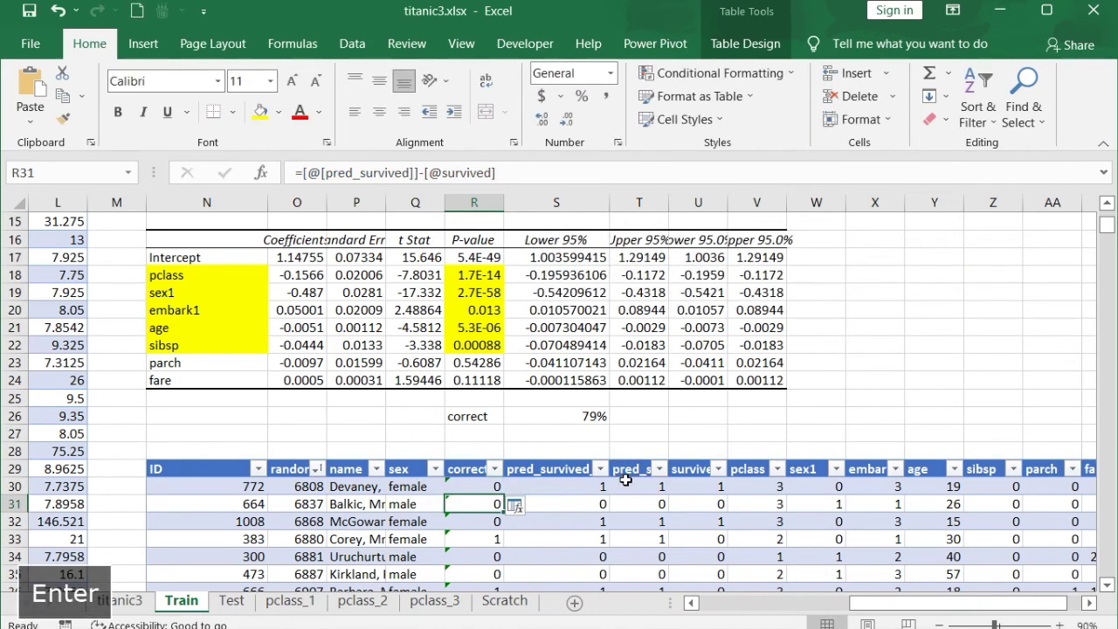
pyautogui.click(496, 487)
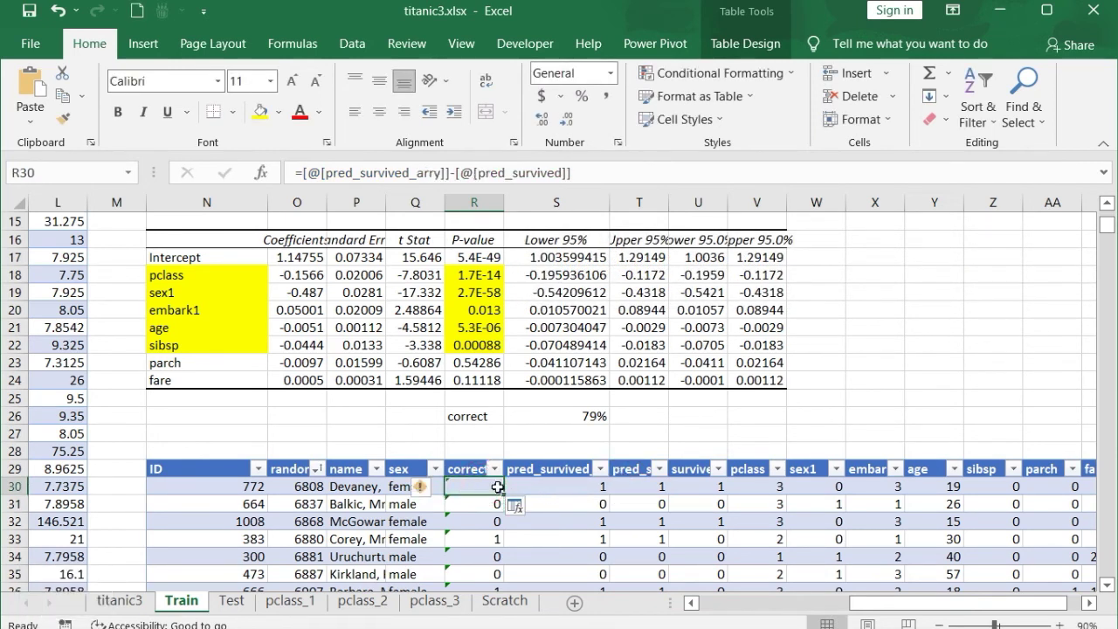
pyautogui.doubleClick(503, 494)
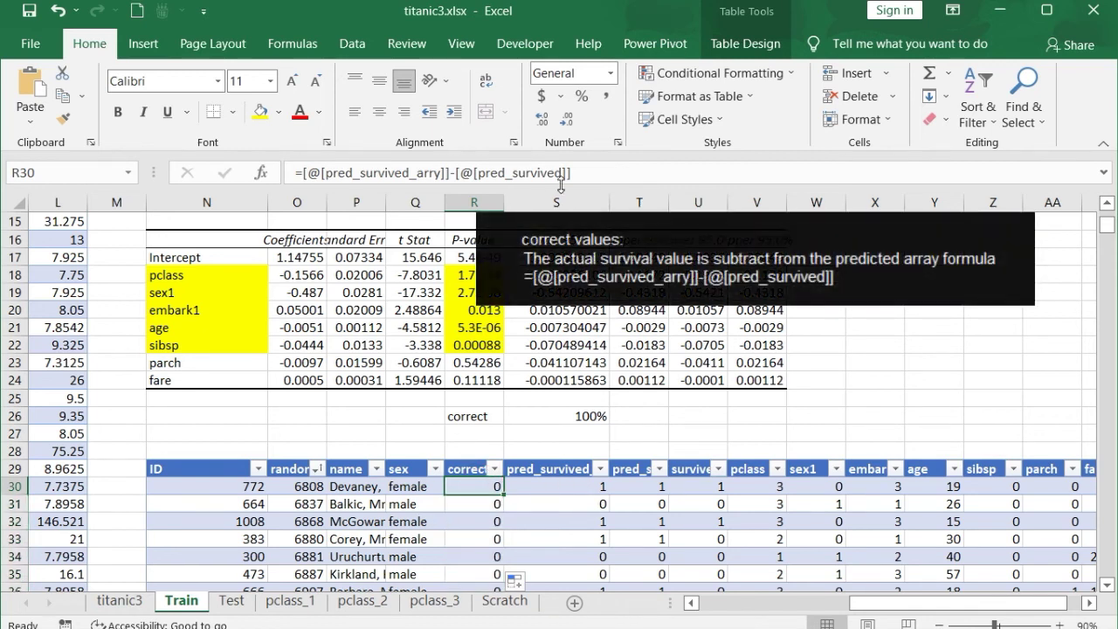
pyautogui.moveTo(575, 172); pyautogui.dragTo(373, 157)
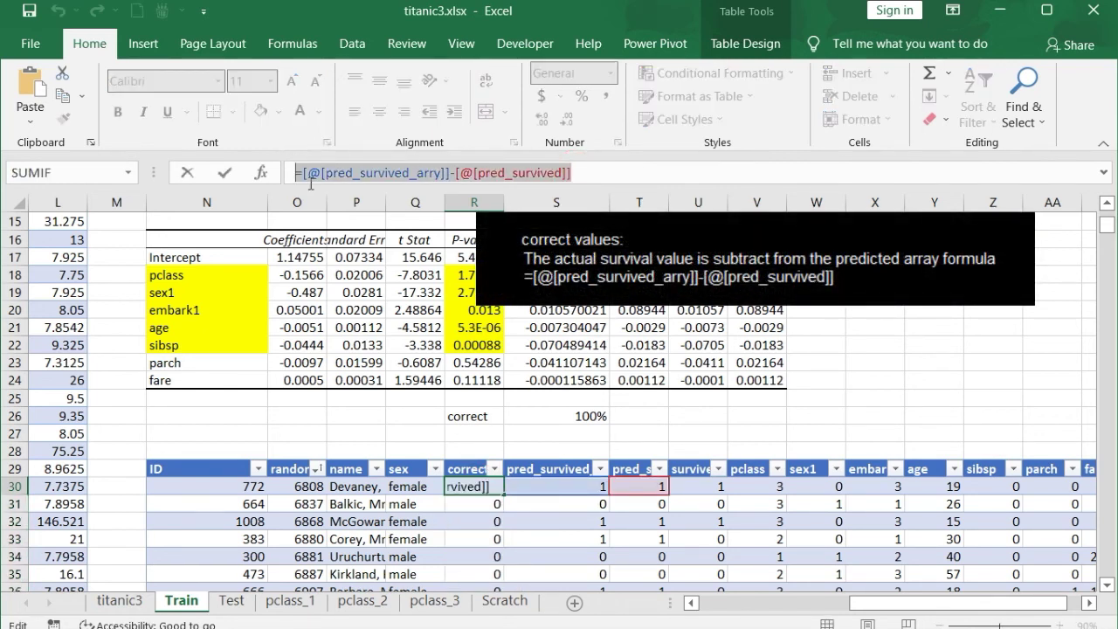
pyautogui.write('=')
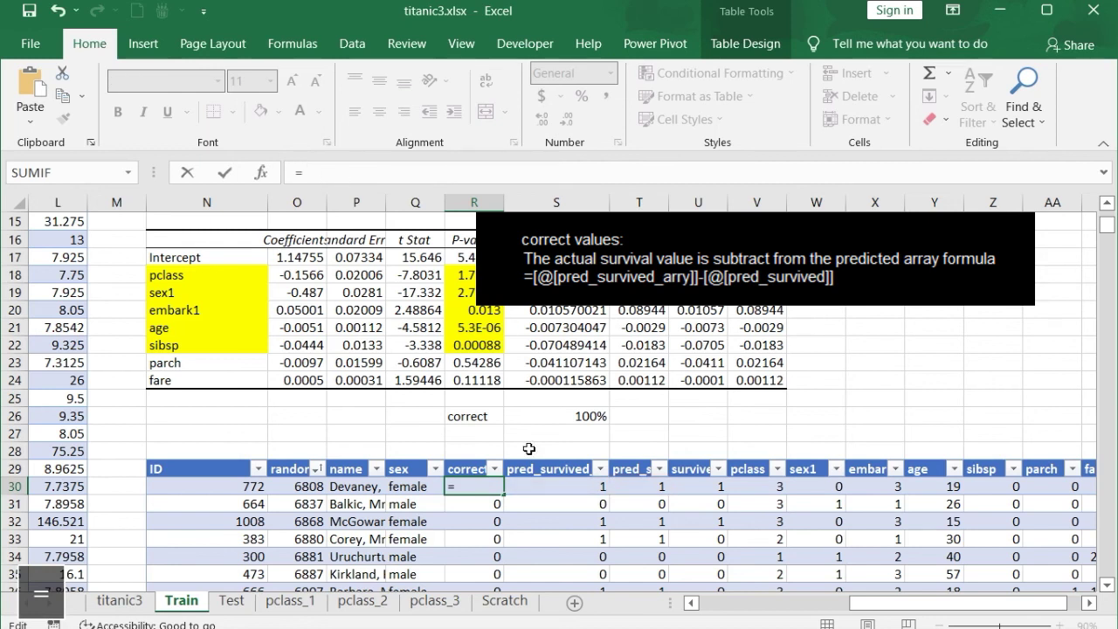
pyautogui.click(550, 485)
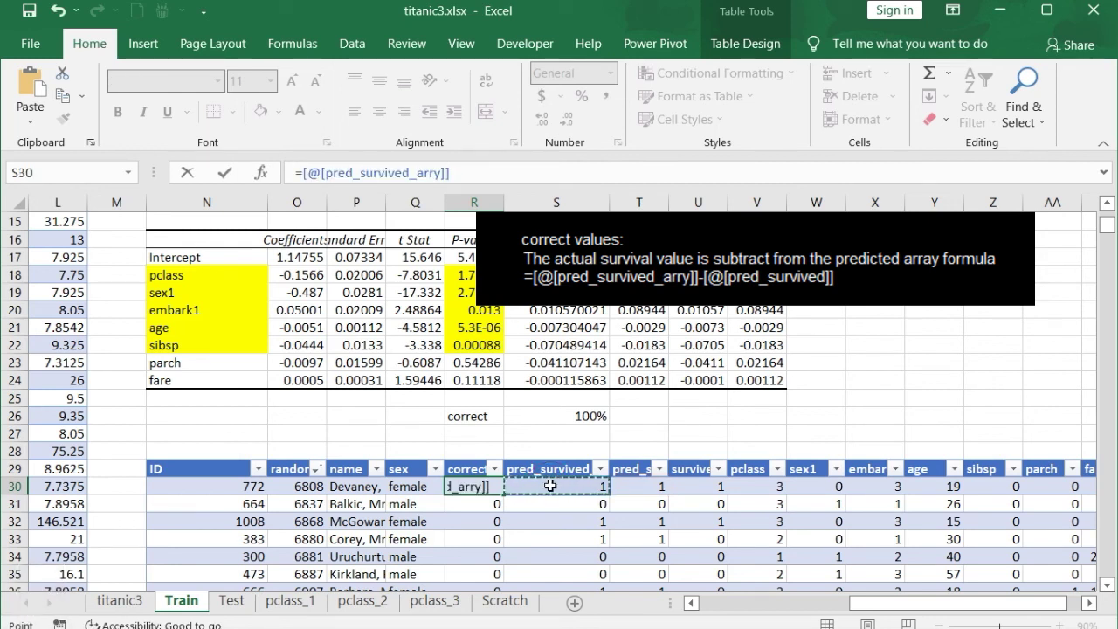
pyautogui.write('-')
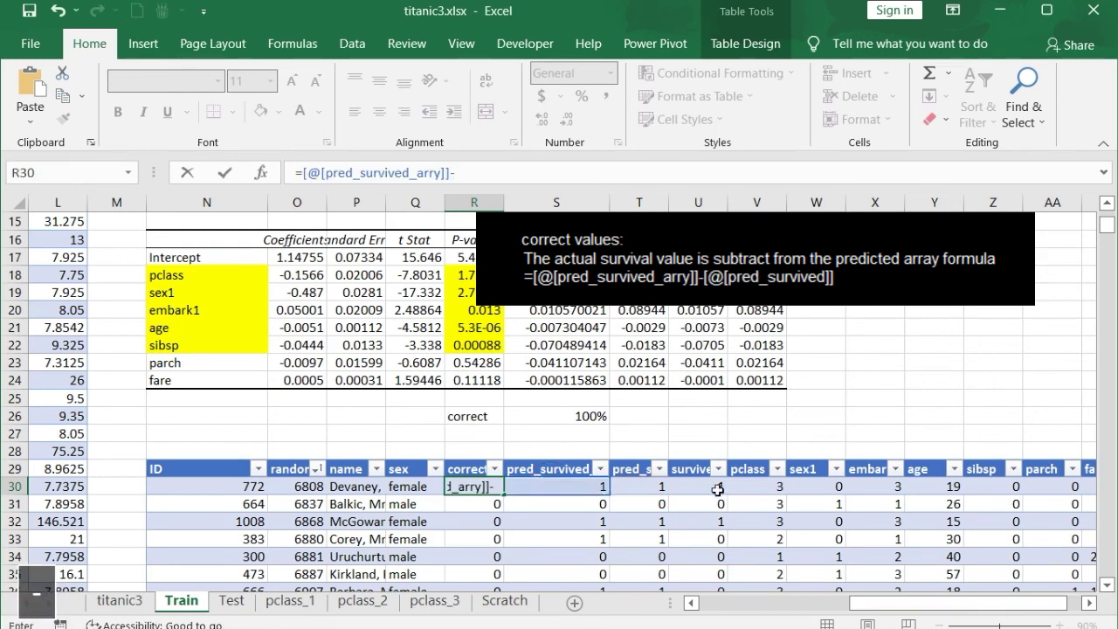
pyautogui.click(700, 486)
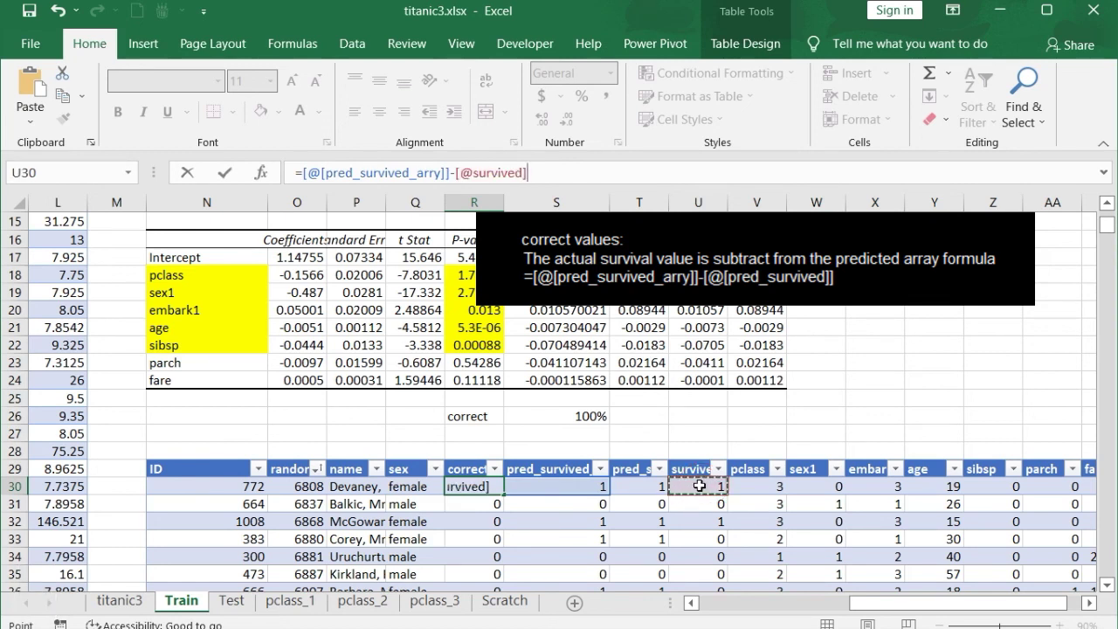